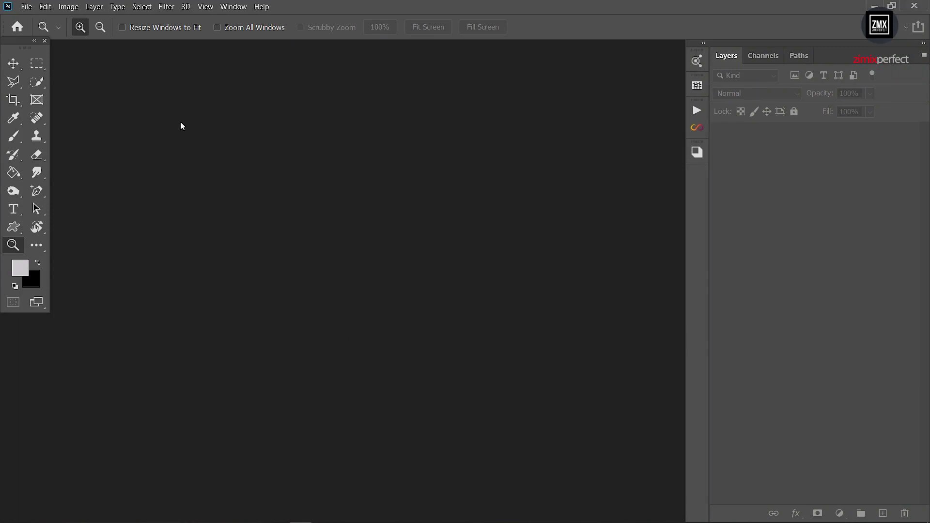
Step: Open the grey-t-shirt portrait and the flower photo together as separate documents
{"action": "left_click", "coordinate": [27, 6]}
{"action": "left_click", "coordinate": [34, 25]}
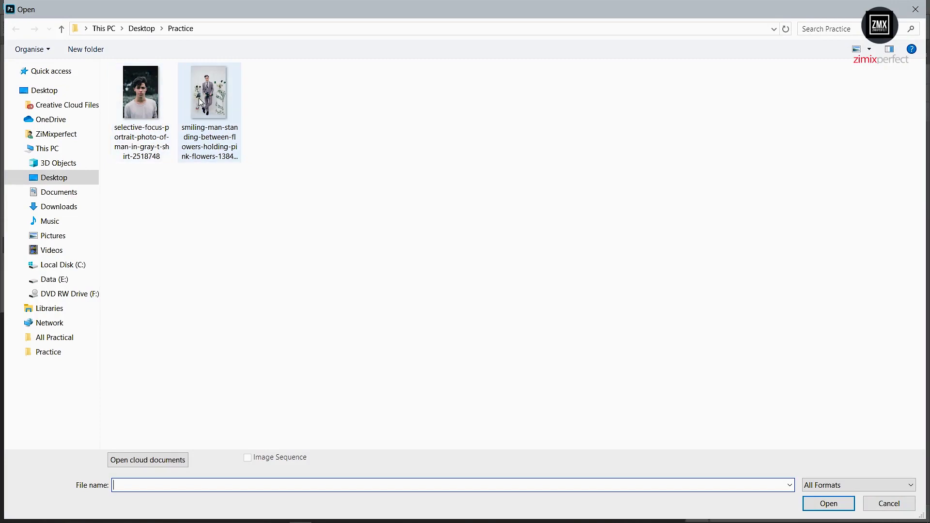
{"action": "left_click_drag", "start_coordinate": [137, 199], "coordinate": [243, 88]}
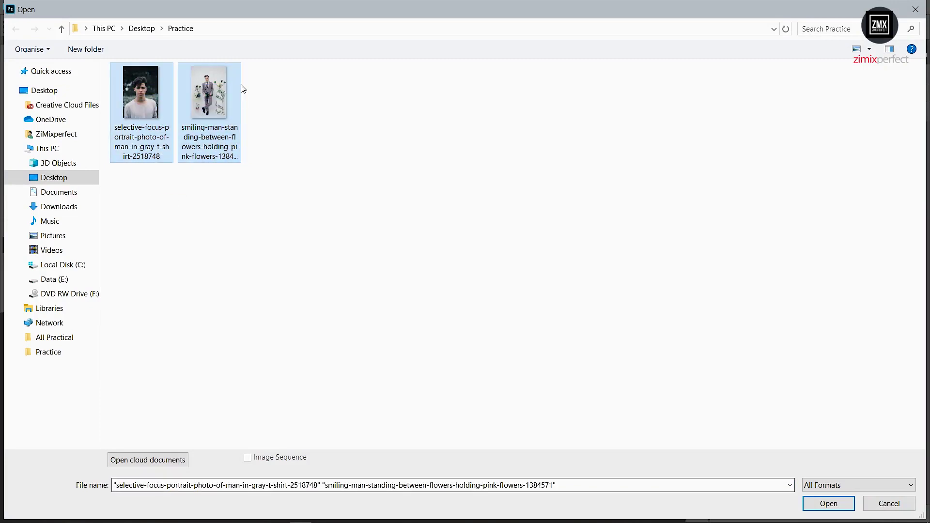
{"action": "left_click", "coordinate": [824, 504]}
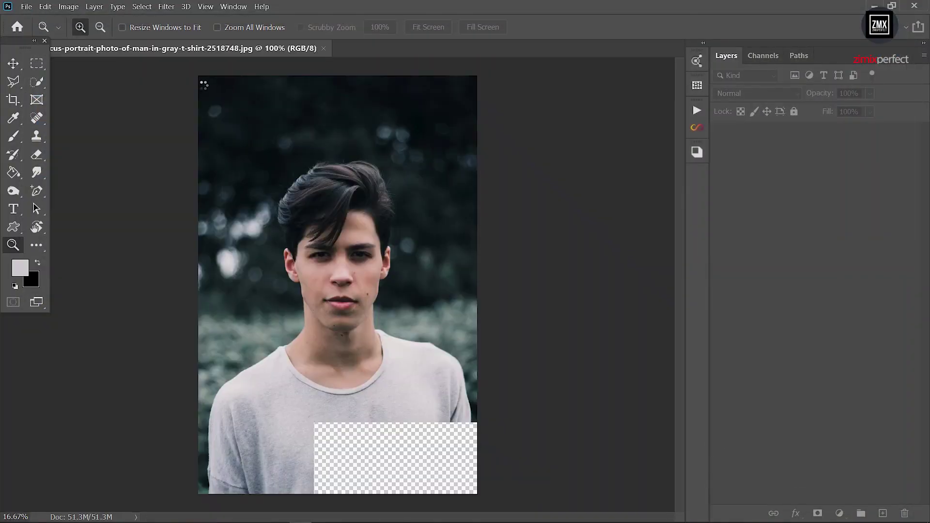
Step: Make the grey-t-shirt portrait the active image with the Quick Selection tool ready
{"action": "left_click", "coordinate": [265, 47]}
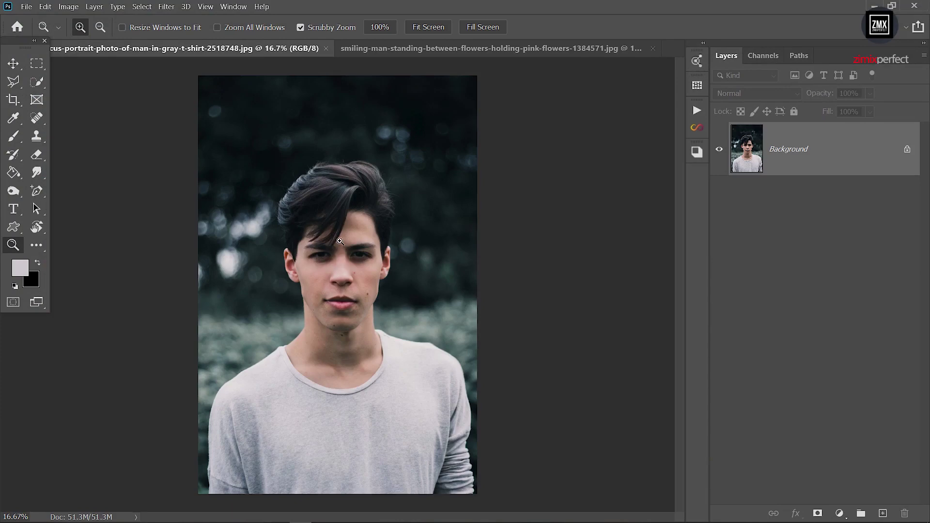
{"action": "left_click", "coordinate": [398, 48]}
{"action": "key", "text": "ctrl+Tab"}
{"action": "key", "text": "w"}
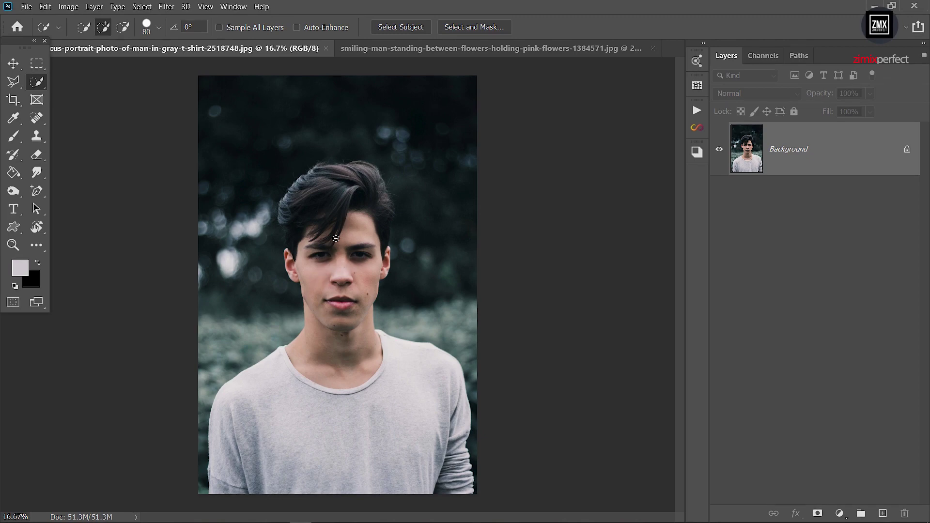
Step: Quick-select the portrait's hair, face and neck, including the left hair and ear
{"action": "left_click_drag", "start_coordinate": [308, 194], "coordinate": [339, 330]}
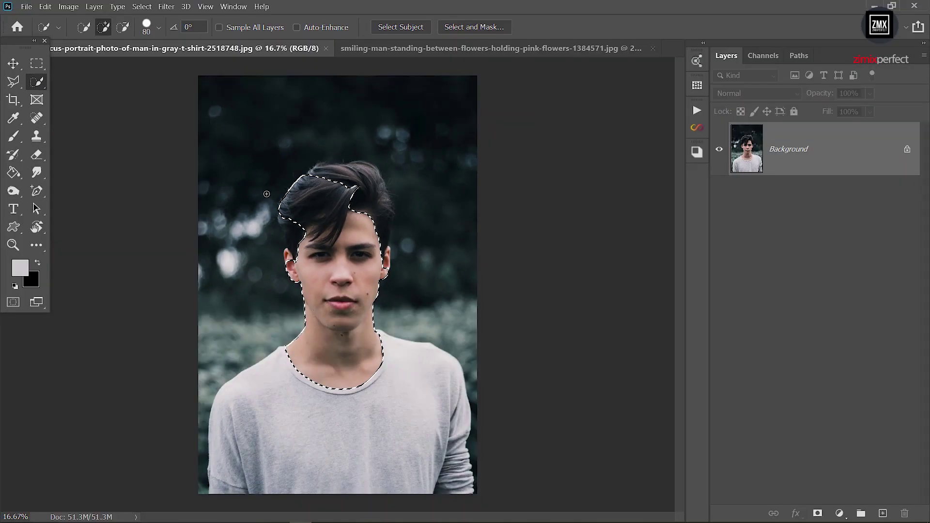
{"action": "mouse_move", "coordinate": [284, 218]}
{"action": "left_mouse_down"}
{"action": "mouse_move", "coordinate": [292, 252]}
{"action": "mouse_move", "coordinate": [326, 168]}
{"action": "left_mouse_up"}
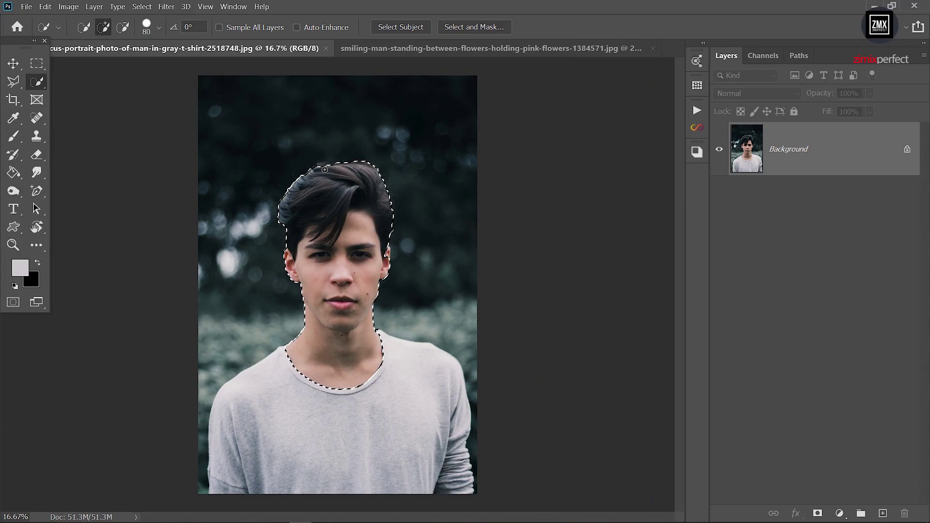
{"action": "key", "text": "z"}
{"action": "left_click", "coordinate": [346, 201]}
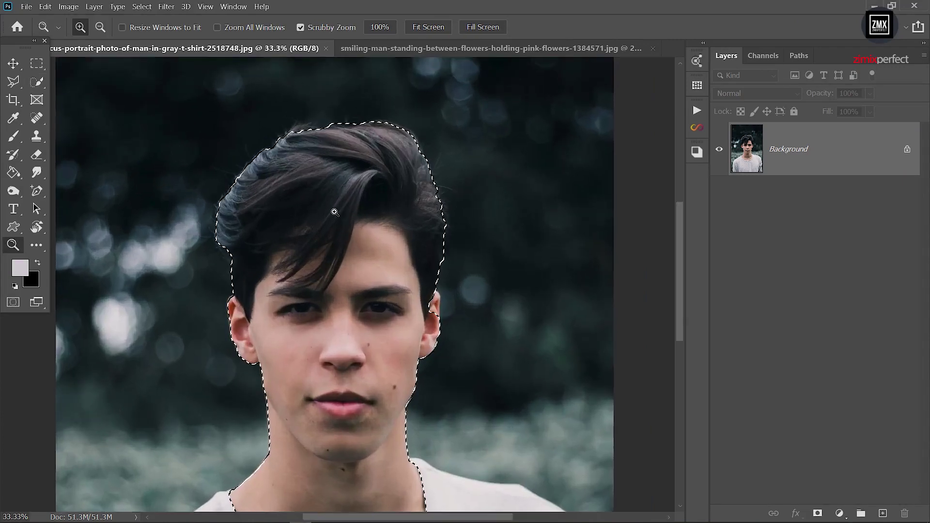
{"action": "left_click_drag", "start_coordinate": [335, 212], "coordinate": [302, 204]}
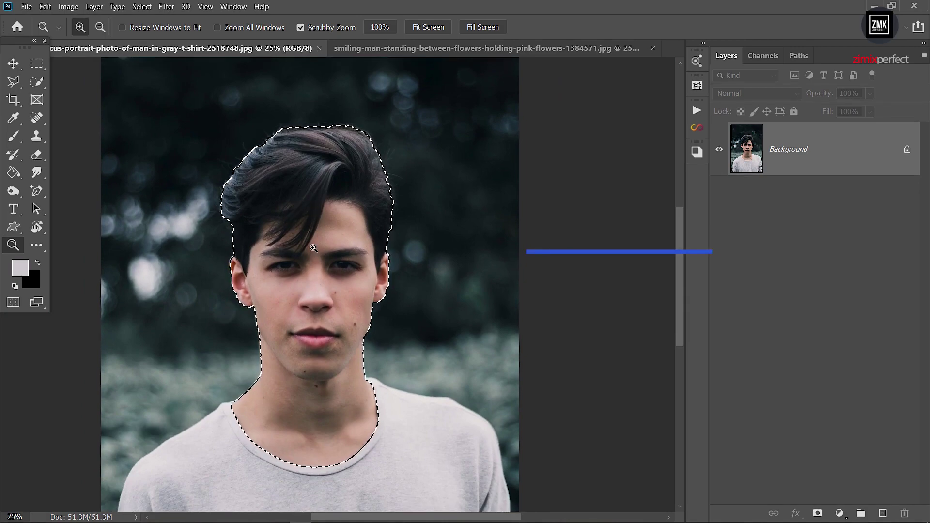
Step: Copy the selected head and paste it into the flower photo as Layer 1
{"action": "key", "text": "ctrl+c"}
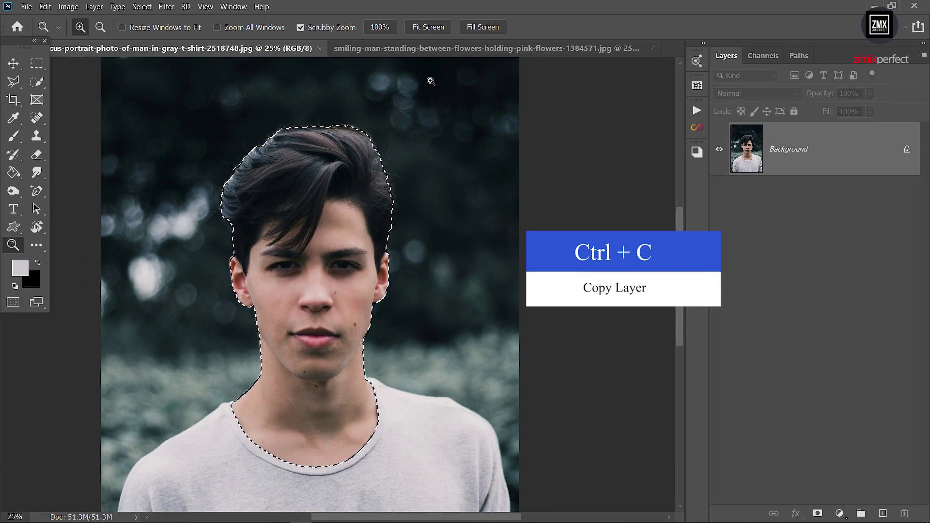
{"action": "left_click", "coordinate": [399, 48]}
{"action": "scroll", "coordinate": [327, 208], "scroll_direction": "down", "scroll_amount": 1}
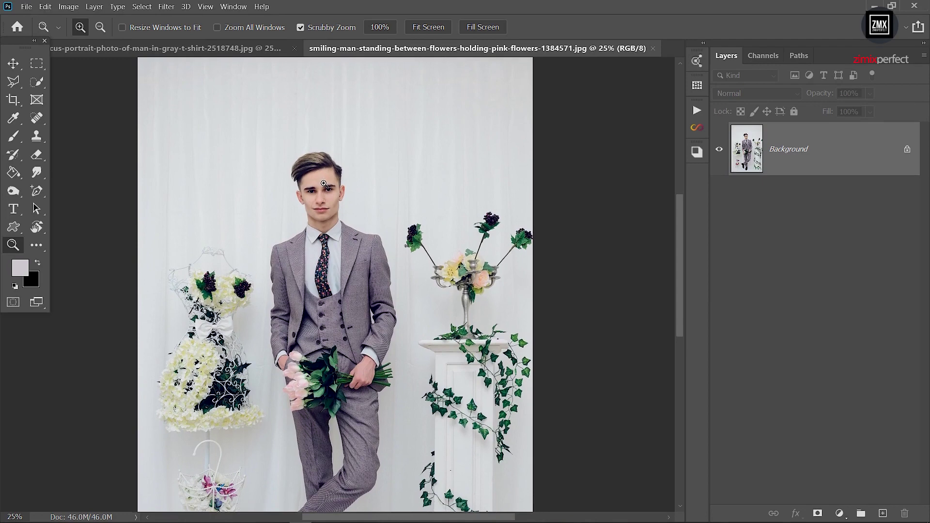
{"action": "key", "text": "ctrl+v"}
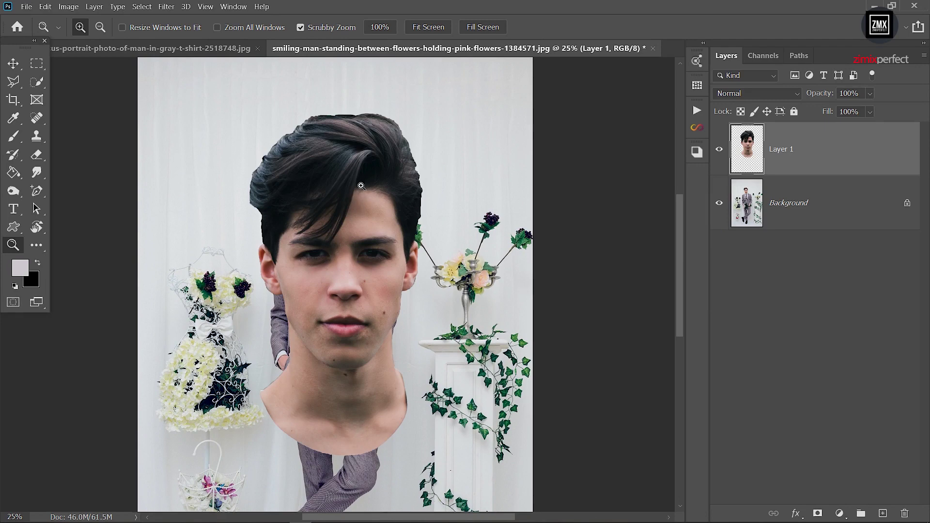
Step: Shrink the pasted face to about 46% and place it over the suited man's head
{"action": "key", "text": "v"}
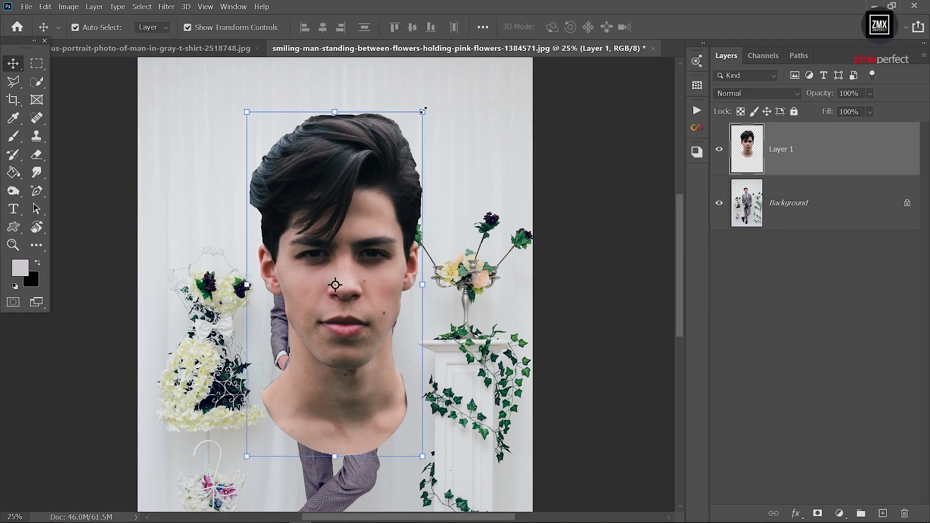
{"action": "left_click", "coordinate": [423, 111]}
{"action": "left_click_drag", "start_coordinate": [423, 111], "coordinate": [328, 297]}
{"action": "left_click_drag", "start_coordinate": [285, 326], "coordinate": [310, 171]}
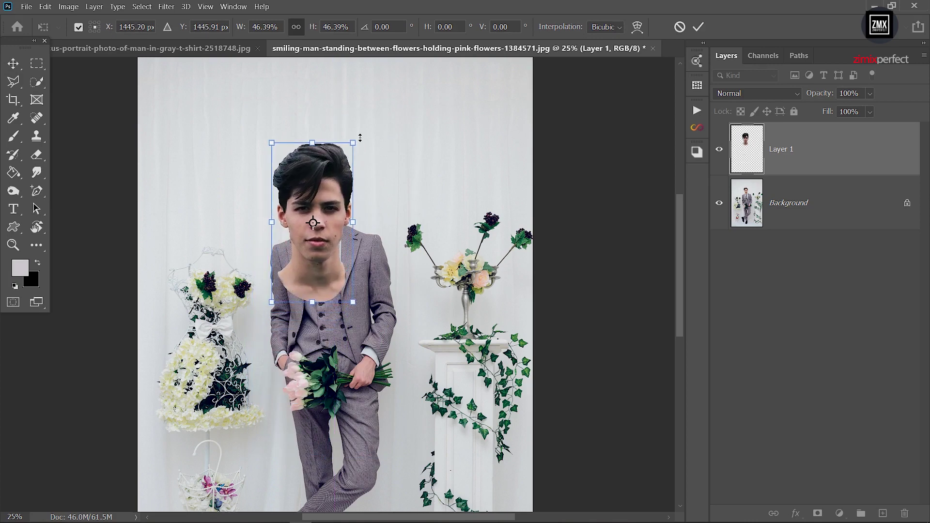
{"action": "left_click_drag", "start_coordinate": [348, 149], "coordinate": [339, 180]}
{"action": "left_click_drag", "start_coordinate": [315, 228], "coordinate": [332, 189]}
{"action": "key", "text": "Return"}
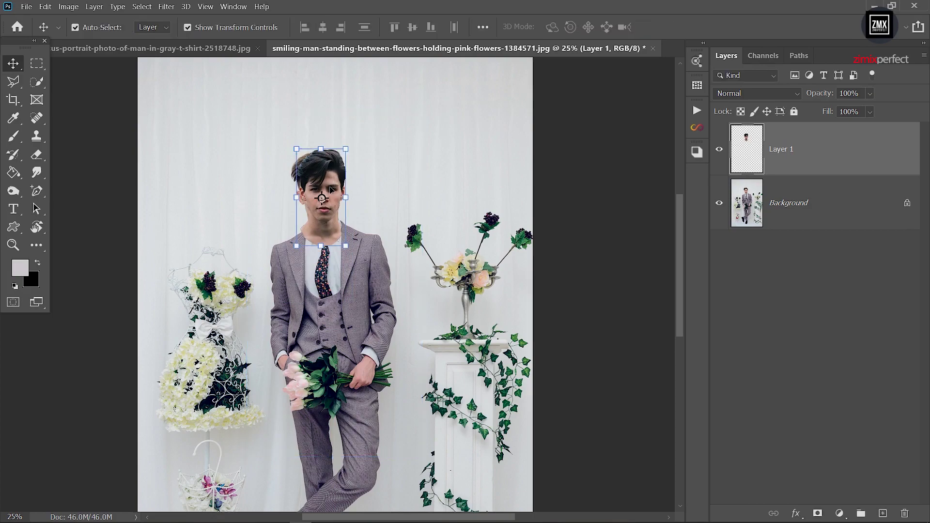
Step: Rotate the face about -3.7° and line it up precisely with the man's head
{"action": "key", "text": "z"}
{"action": "left_click", "coordinate": [331, 189]}
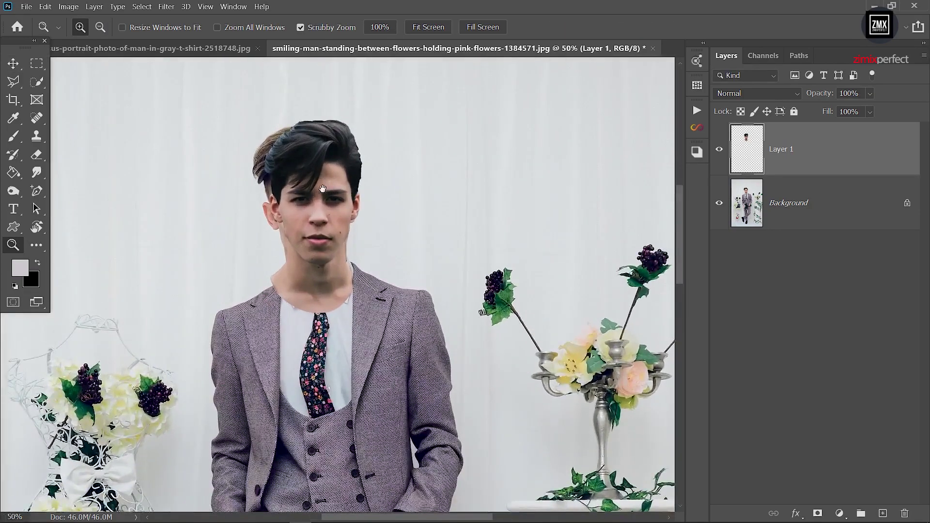
{"action": "left_click", "coordinate": [318, 199]}
{"action": "left_click", "coordinate": [319, 202]}
{"action": "key", "text": "v"}
{"action": "left_click_drag", "start_coordinate": [376, 218], "coordinate": [512, 224]}
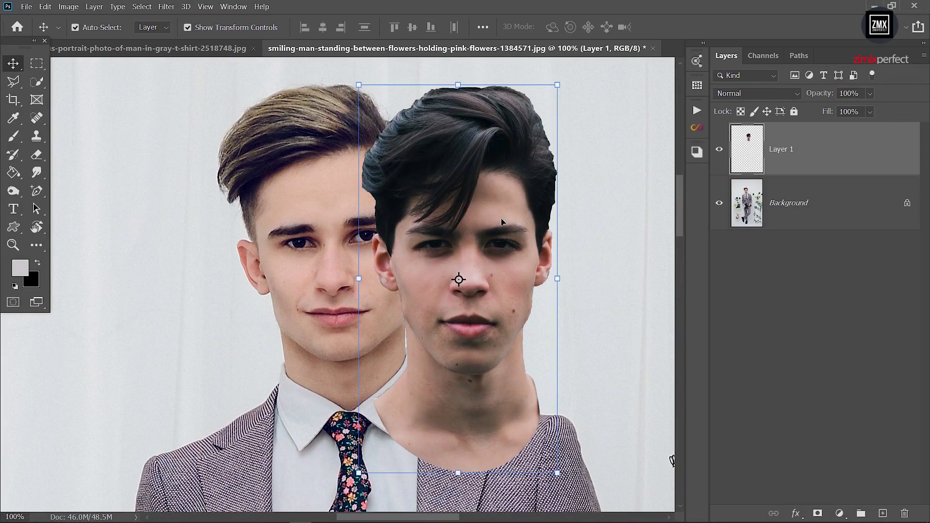
{"action": "left_click_drag", "start_coordinate": [445, 203], "coordinate": [414, 203]}
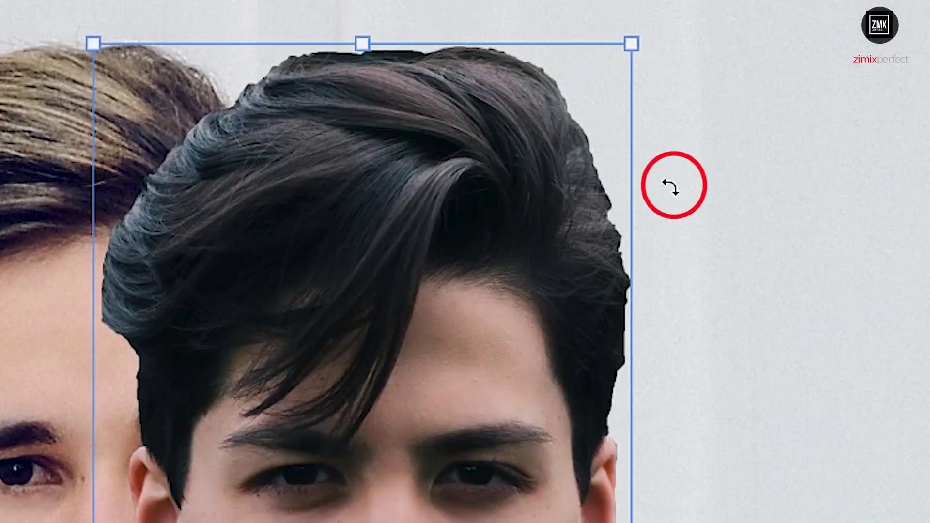
{"action": "left_click_drag", "start_coordinate": [670, 186], "coordinate": [666, 183]}
{"action": "left_click_drag", "start_coordinate": [537, 130], "coordinate": [533, 125]}
{"action": "left_click_drag", "start_coordinate": [485, 160], "coordinate": [393, 147]}
{"action": "left_click_drag", "start_coordinate": [373, 211], "coordinate": [355, 216]}
{"action": "key", "text": "Return"}
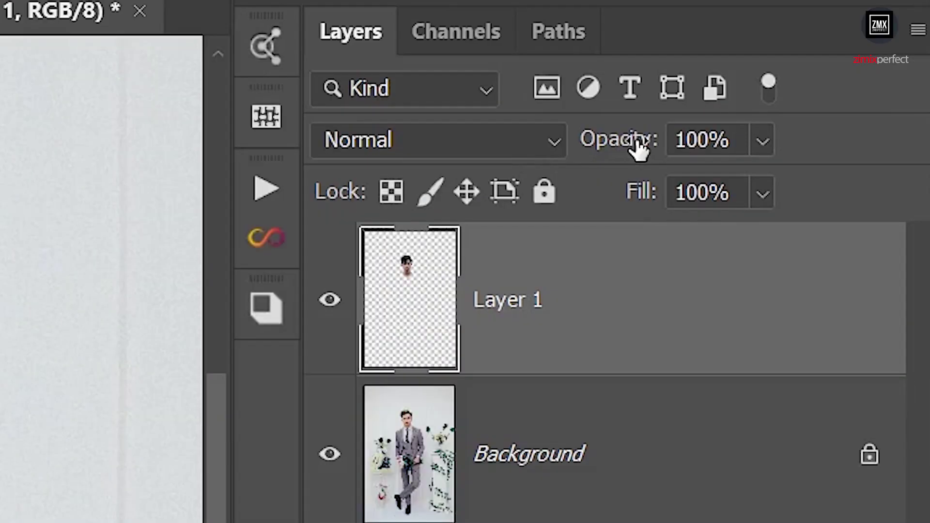
Step: Lower Layer 1 opacity to 58% to compare the two faces
{"action": "left_click_drag", "start_coordinate": [639, 148], "coordinate": [563, 152]}
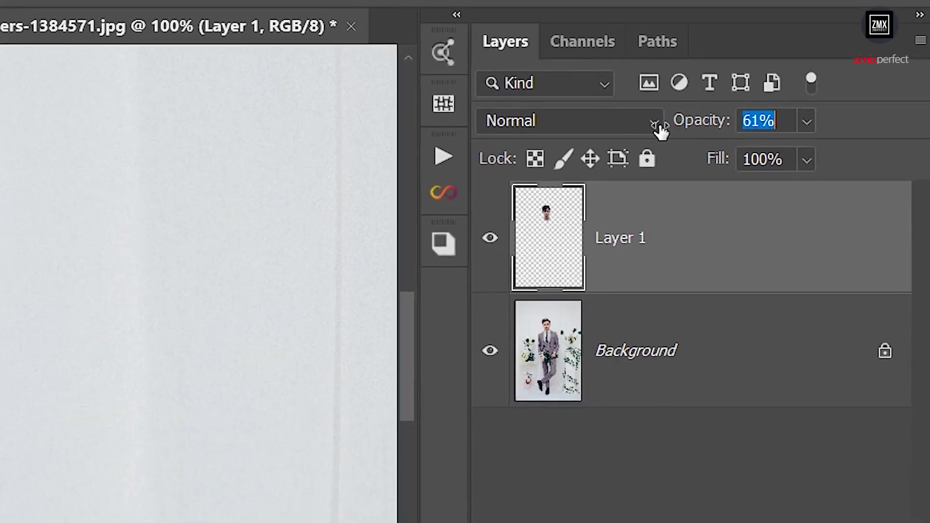
{"action": "left_click_drag", "start_coordinate": [662, 131], "coordinate": [656, 132]}
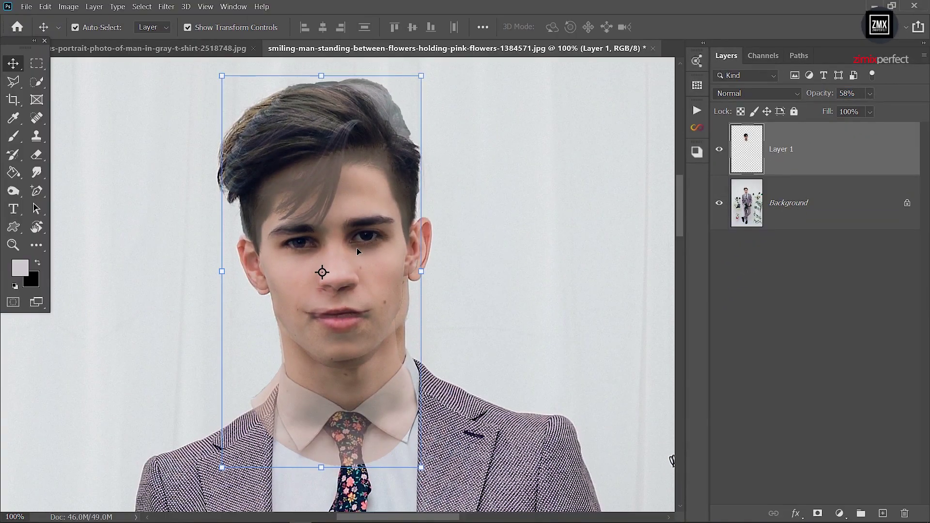
{"action": "key", "text": "z"}
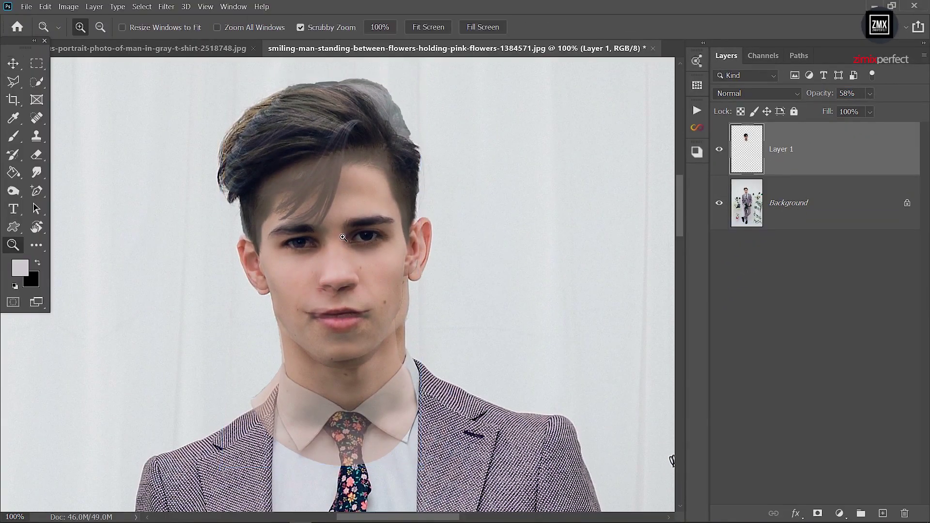
{"action": "left_click", "coordinate": [345, 237]}
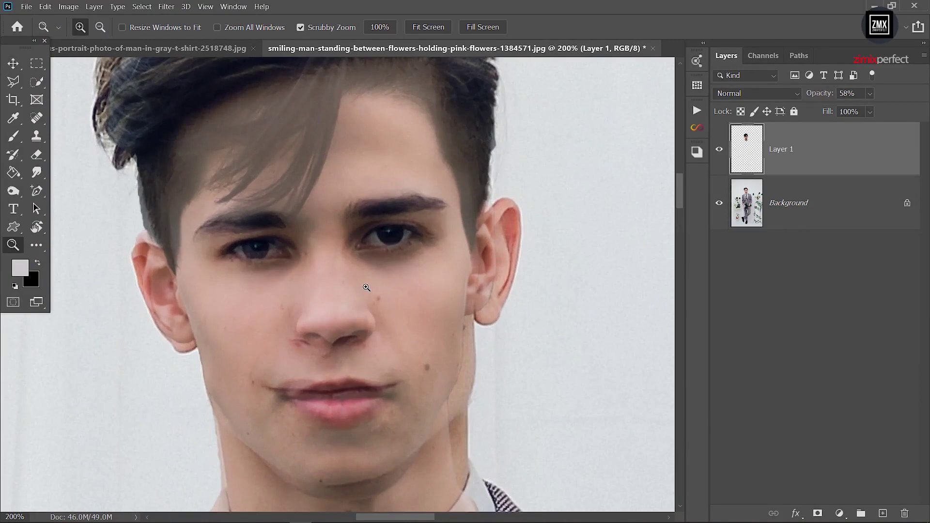
{"action": "left_click", "coordinate": [379, 261], "text": "alt"}
Step: Fine-tune the face's size to match the head and restore 100% opacity
{"action": "key", "text": "v"}
{"action": "key", "text": "ctrl+t"}
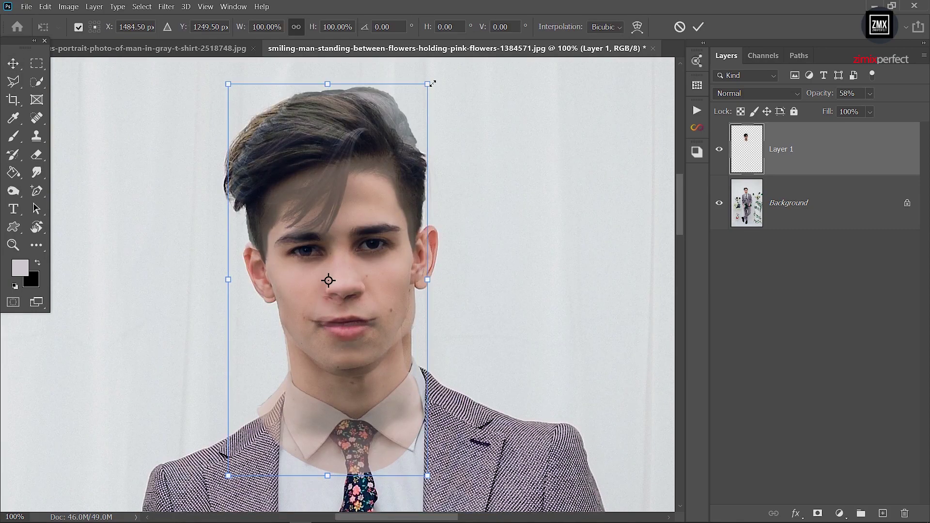
{"action": "left_click_drag", "start_coordinate": [430, 84], "coordinate": [430, 83]}
{"action": "key", "text": "Return"}
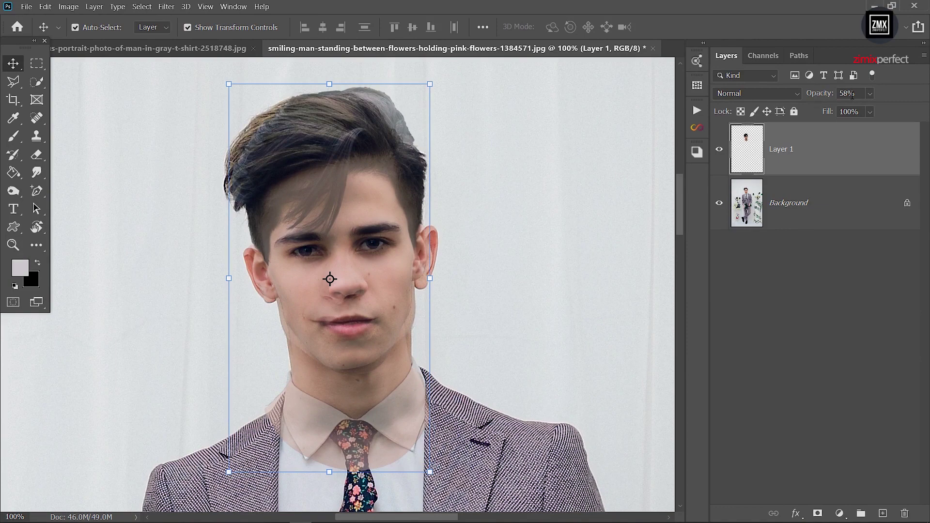
{"action": "left_click_drag", "start_coordinate": [822, 96], "coordinate": [889, 101]}
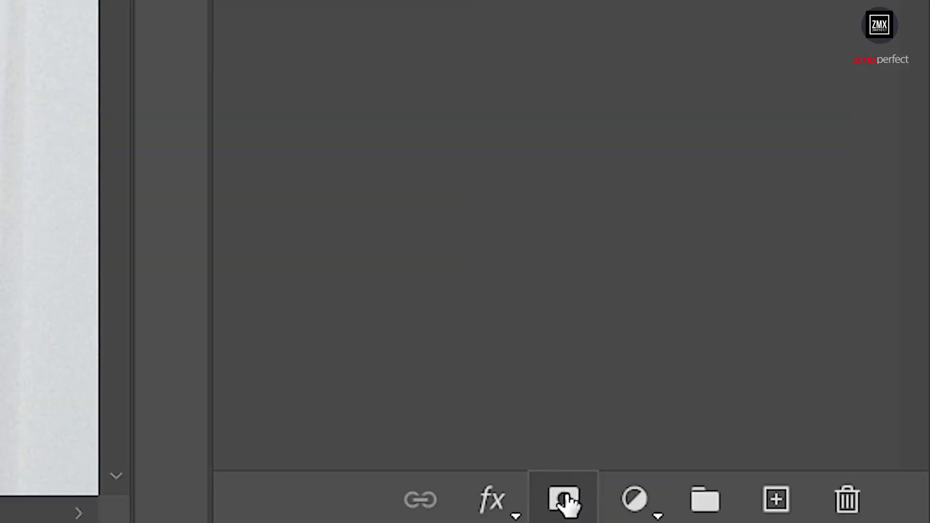
Step: Add a layer mask to Layer 1 and drop its opacity to 59% around the chin
{"action": "left_click", "coordinate": [565, 500]}
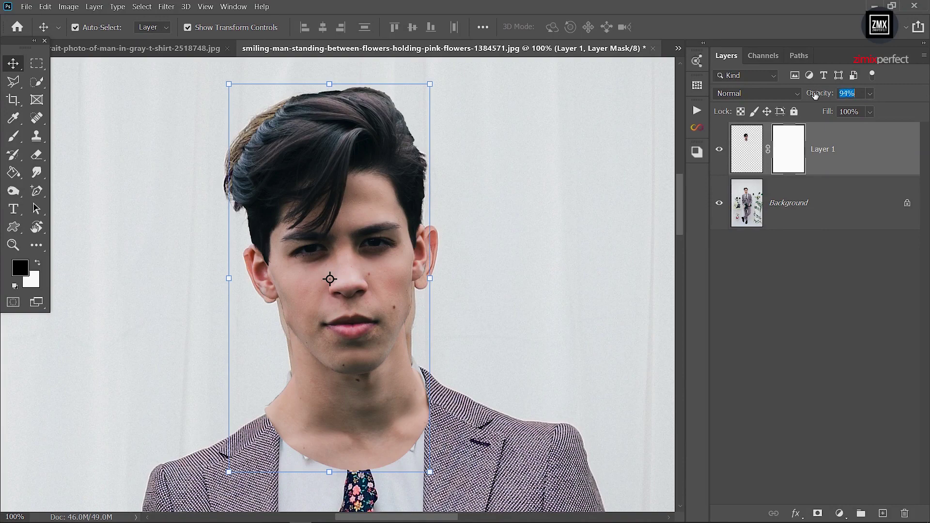
{"action": "left_click_drag", "start_coordinate": [819, 95], "coordinate": [793, 96]}
{"action": "key", "text": "z"}
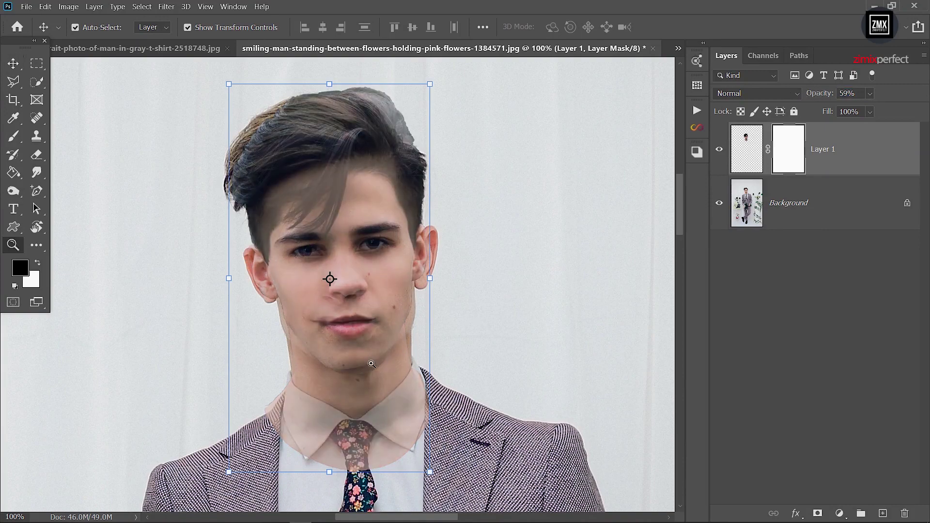
{"action": "left_click", "coordinate": [359, 370]}
{"action": "left_click_drag", "start_coordinate": [368, 324], "coordinate": [382, 301]}
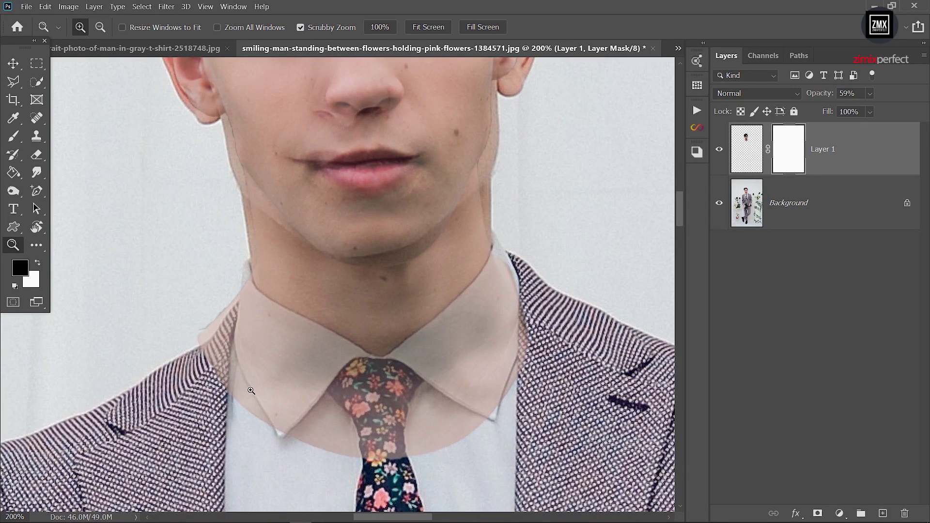
Step: Mask out the neck over the collar with a 0%-hardness Soft Round brush
{"action": "left_click", "coordinate": [15, 137]}
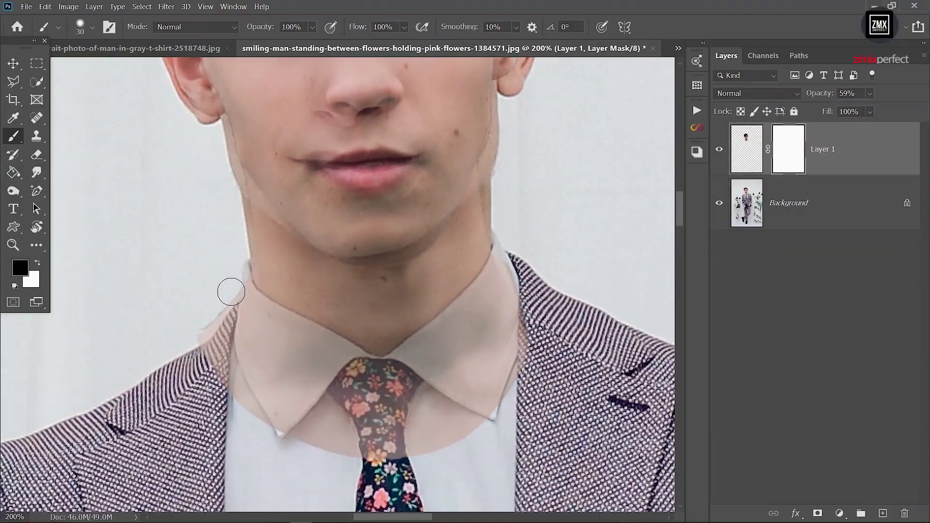
{"action": "left_click_drag", "start_coordinate": [245, 307], "coordinate": [271, 334]}
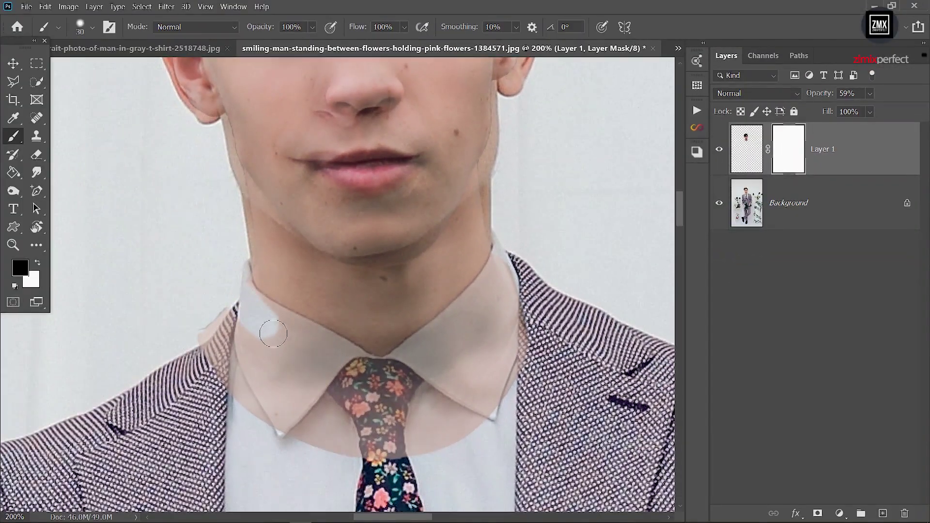
{"action": "right_click", "coordinate": [249, 321]}
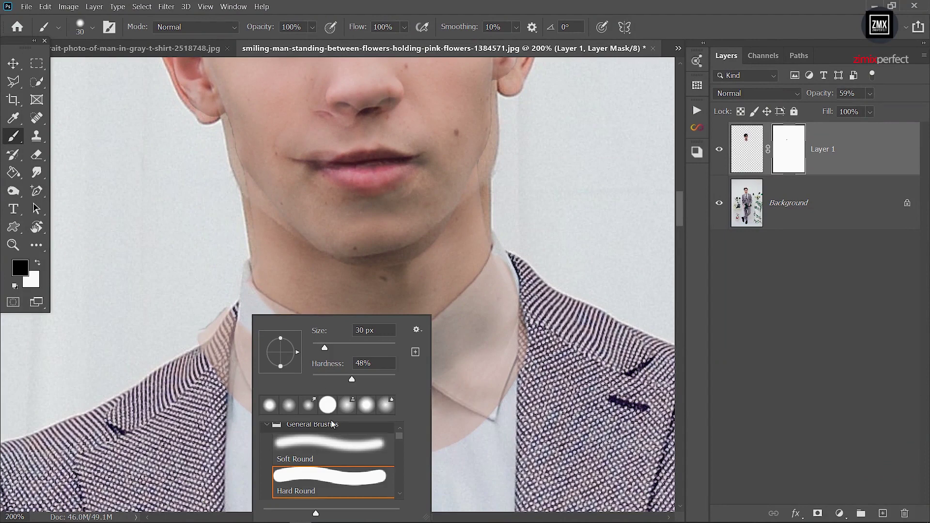
{"action": "left_click", "coordinate": [329, 446]}
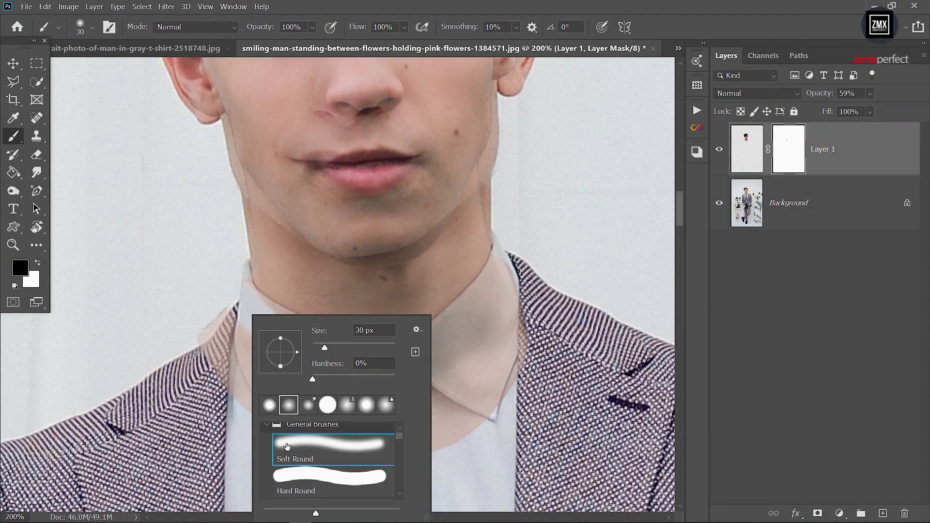
{"action": "left_click", "coordinate": [216, 294]}
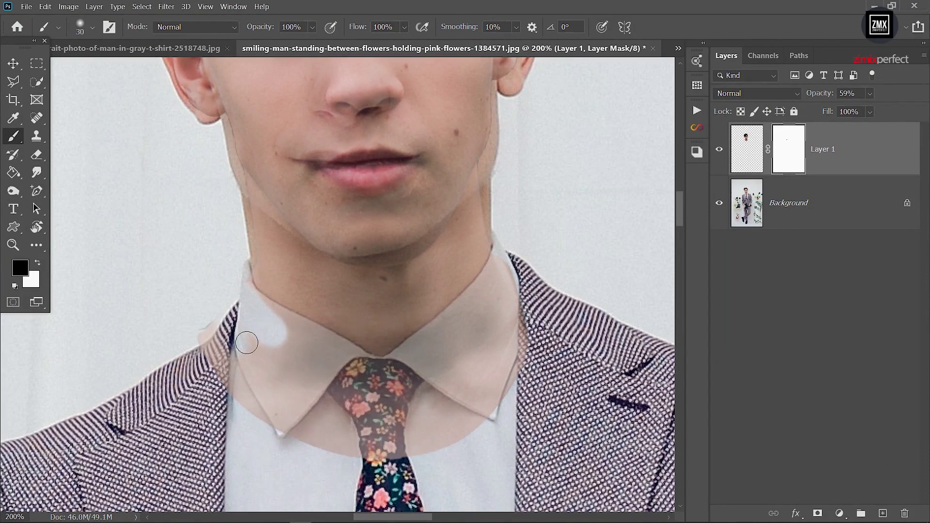
{"action": "left_click_drag", "start_coordinate": [232, 324], "coordinate": [301, 357]}
{"action": "left_click_drag", "start_coordinate": [280, 322], "coordinate": [308, 342]}
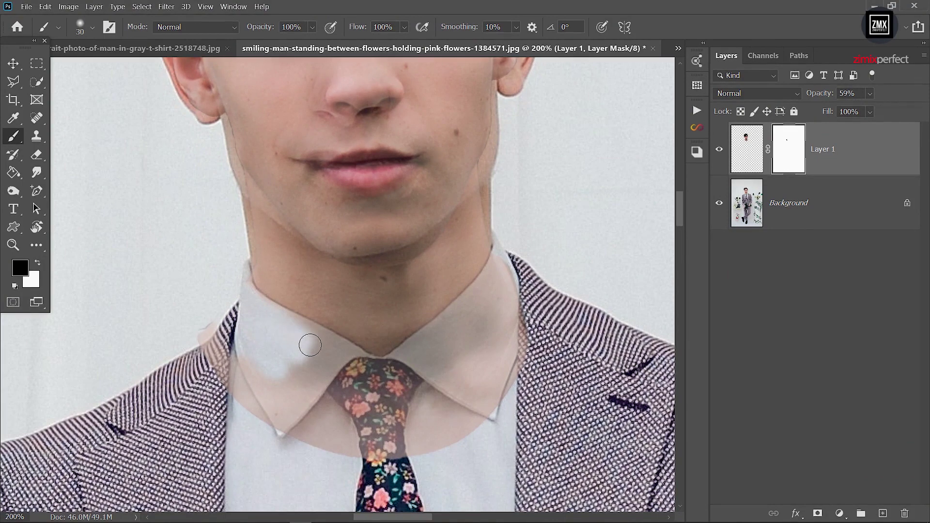
Step: Reveal the white collar on the left and right sides with a slightly larger brush
{"action": "key", "text": "z"}
{"action": "left_click", "coordinate": [268, 322]}
{"action": "left_click_drag", "start_coordinate": [283, 313], "coordinate": [283, 297]}
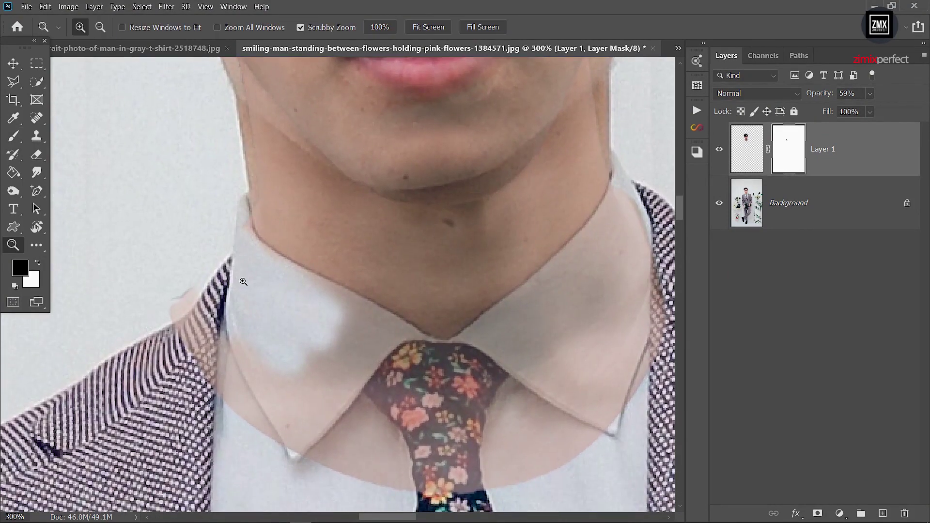
{"action": "key", "text": "b"}
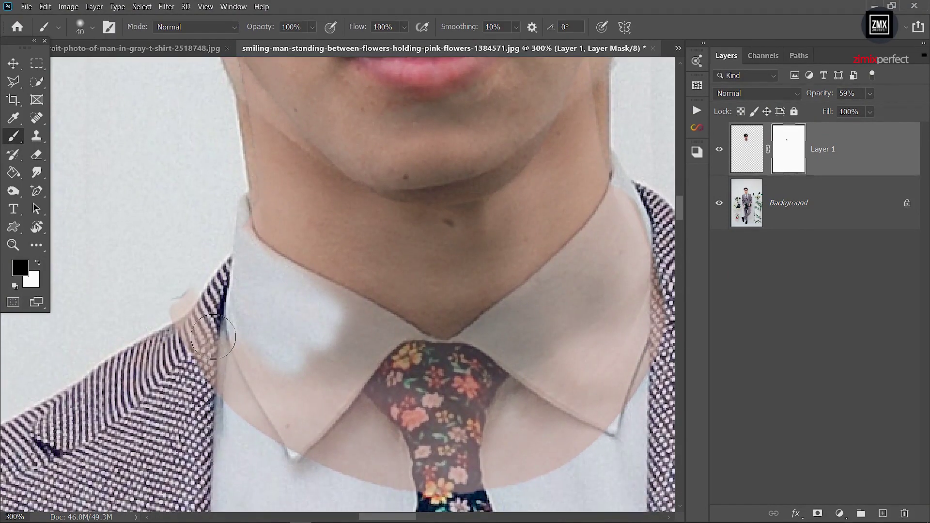
{"action": "left_click_drag", "start_coordinate": [213, 337], "coordinate": [239, 260]}
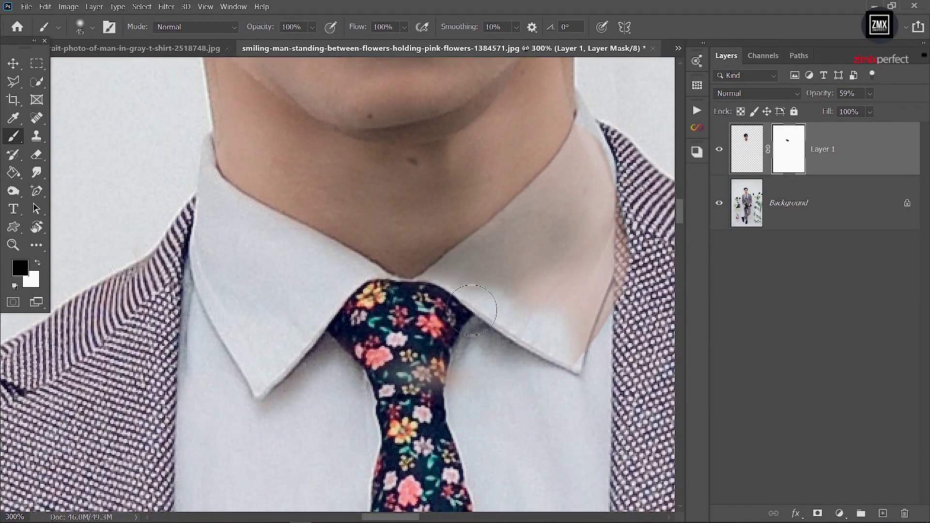
{"action": "key", "text": "bracketright"}
{"action": "left_click_drag", "start_coordinate": [484, 315], "coordinate": [524, 204]}
{"action": "left_click", "coordinate": [525, 203], "text": "alt"}
{"action": "key", "text": "z"}
{"action": "left_click", "coordinate": [276, 307], "text": "alt"}
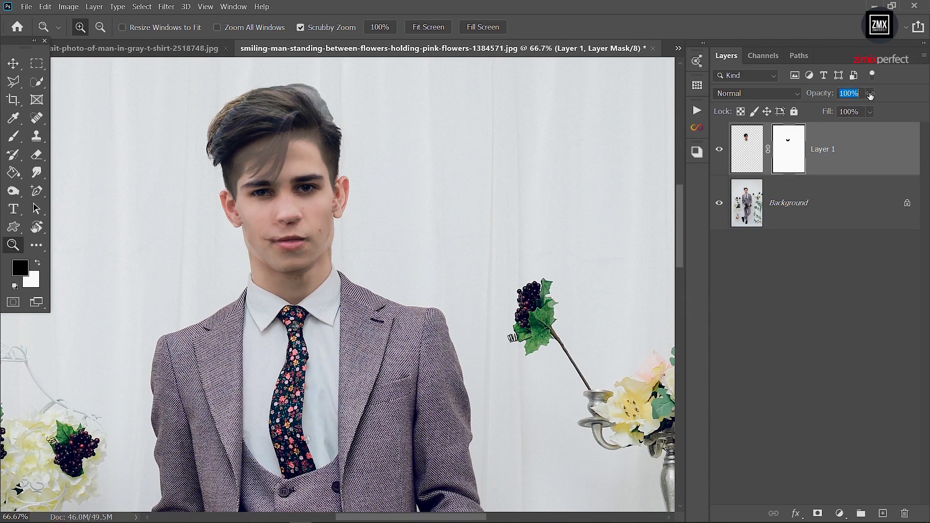
Step: Confirm Layer 1 at 100% opacity, check the face, and duplicate the Background layer
{"action": "key", "text": "Return"}
{"action": "left_click", "coordinate": [346, 236], "text": "alt"}
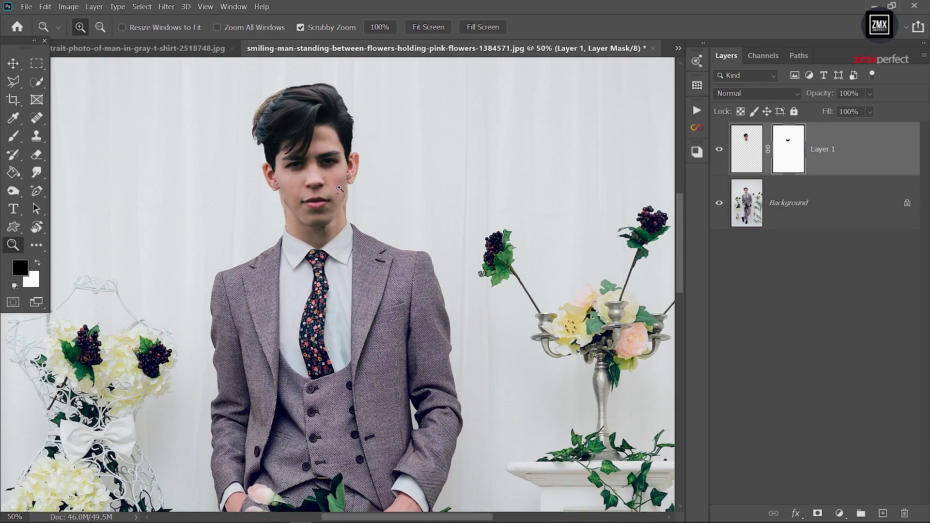
{"action": "mouse_move", "coordinate": [344, 196]}
{"action": "left_mouse_down"}
{"action": "mouse_move", "coordinate": [376, 273]}
{"action": "mouse_move", "coordinate": [427, 331]}
{"action": "mouse_move", "coordinate": [423, 323]}
{"action": "left_mouse_up"}
{"action": "key", "text": "ctrl+minus"}
{"action": "key", "text": "ctrl+minus"}
{"action": "key", "text": "ctrl+minus"}
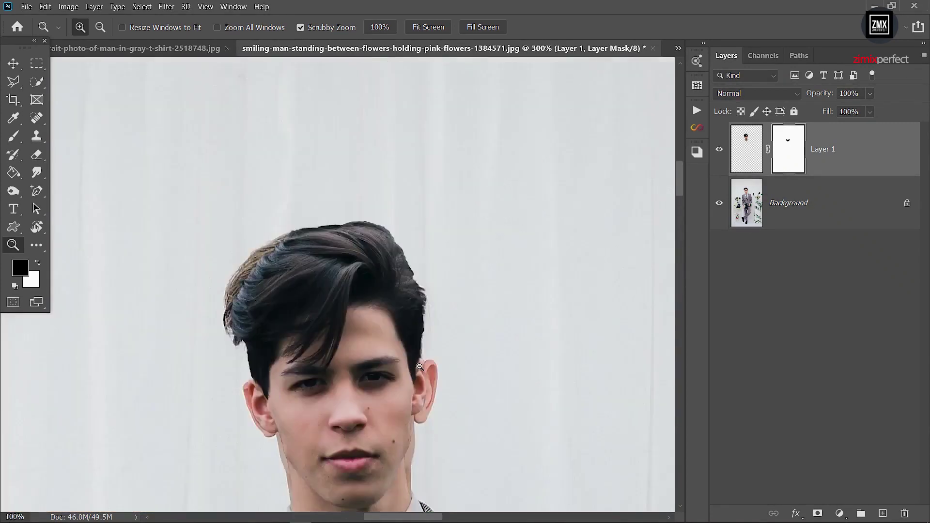
{"action": "left_click", "coordinate": [750, 216]}
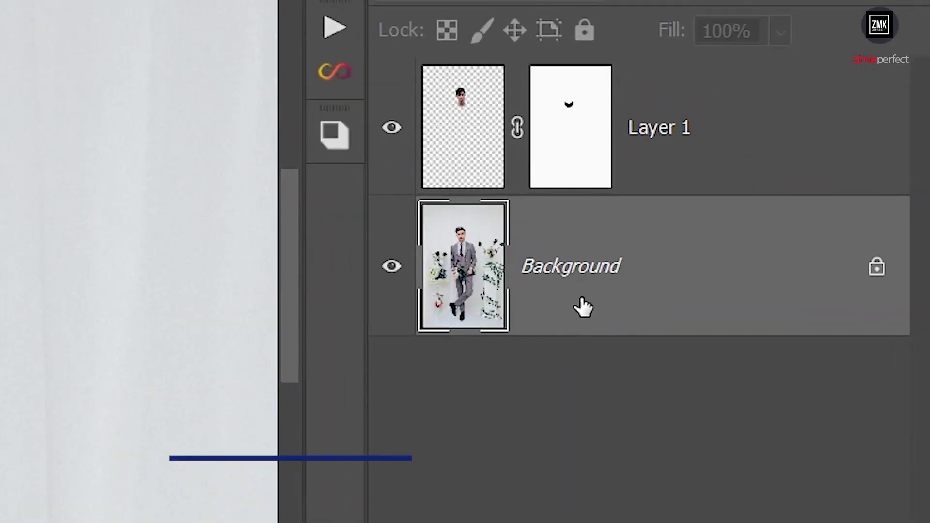
{"action": "key", "text": "ctrl+j"}
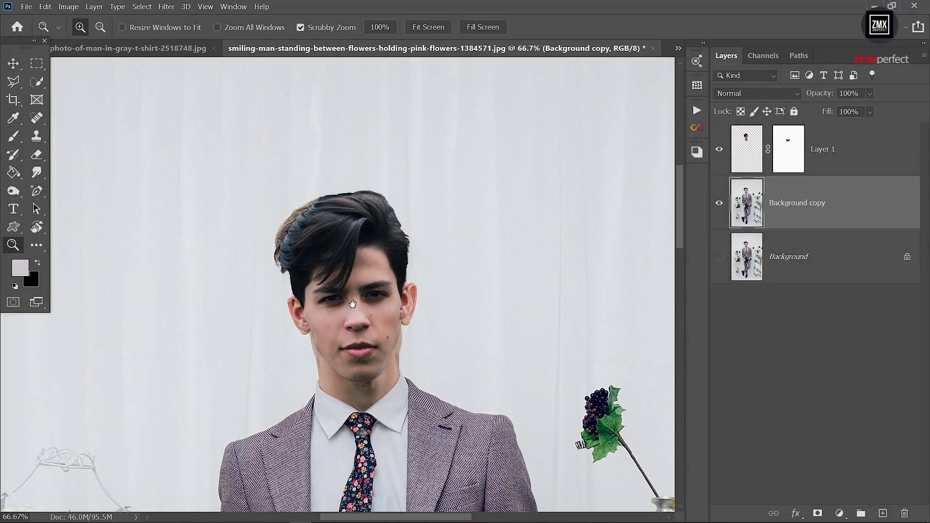
Step: Zoom in on the top of the new head with the Clone Stamp tool selected
{"action": "left_click_drag", "start_coordinate": [352, 305], "coordinate": [378, 295]}
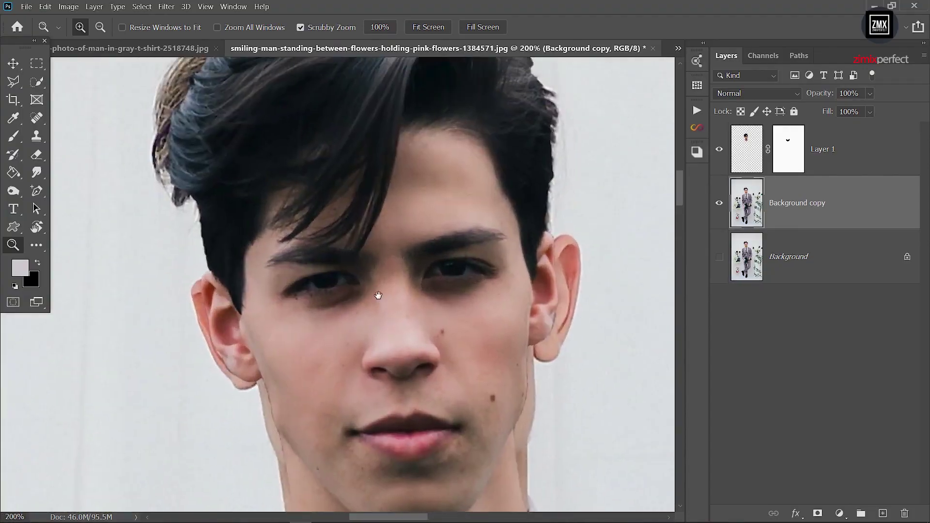
{"action": "left_click", "coordinate": [40, 137]}
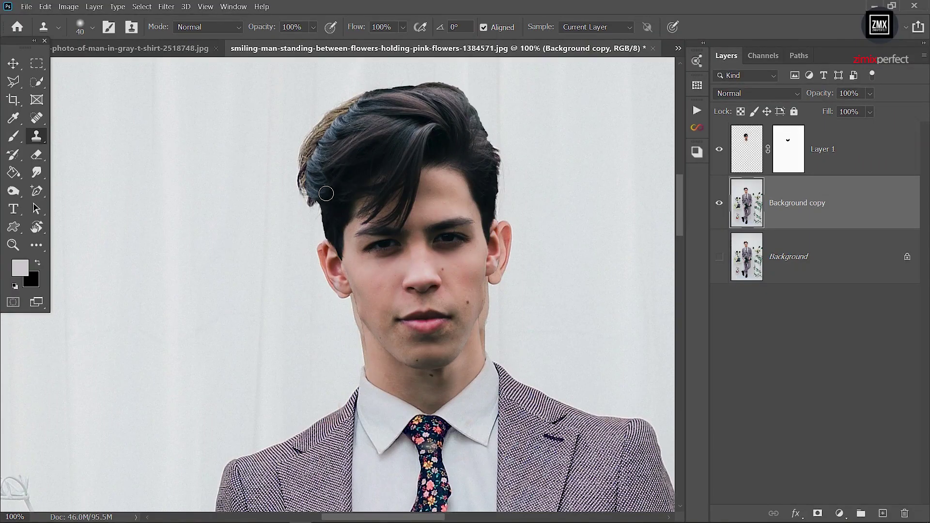
{"action": "key", "text": "z"}
{"action": "left_click", "coordinate": [318, 182]}
{"action": "mouse_move", "coordinate": [322, 180]}
{"action": "left_mouse_down"}
{"action": "mouse_move", "coordinate": [335, 271]}
{"action": "mouse_move", "coordinate": [287, 267]}
{"action": "left_mouse_up"}
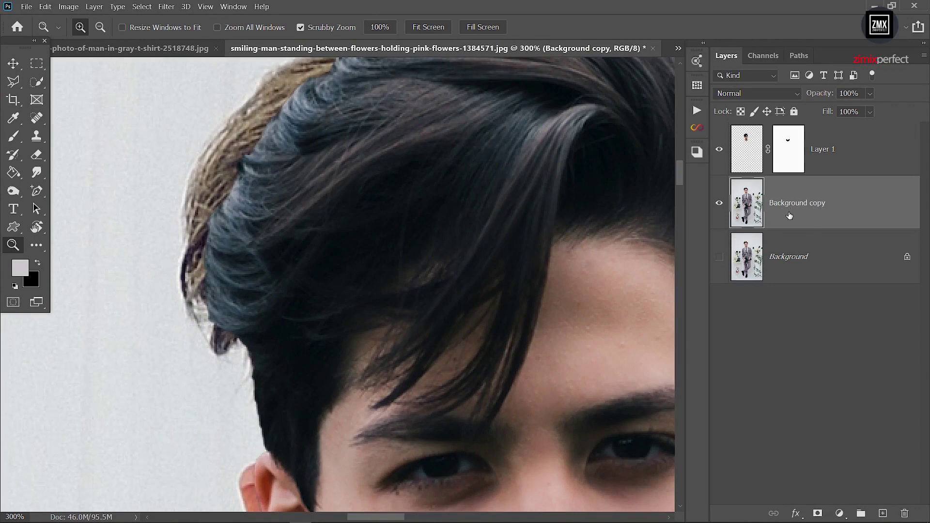
{"action": "mouse_move", "coordinate": [517, 210]}
{"action": "left_mouse_down"}
{"action": "mouse_move", "coordinate": [476, 293]}
{"action": "mouse_move", "coordinate": [455, 305]}
{"action": "left_mouse_up"}
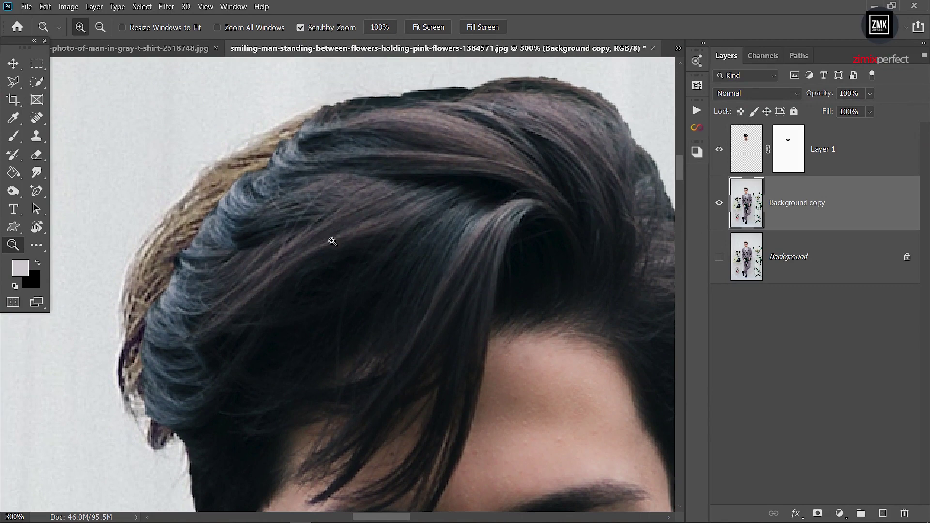
{"action": "key", "text": "s"}
{"action": "scroll", "coordinate": [167, 154], "scroll_direction": "up", "scroll_amount": 1}
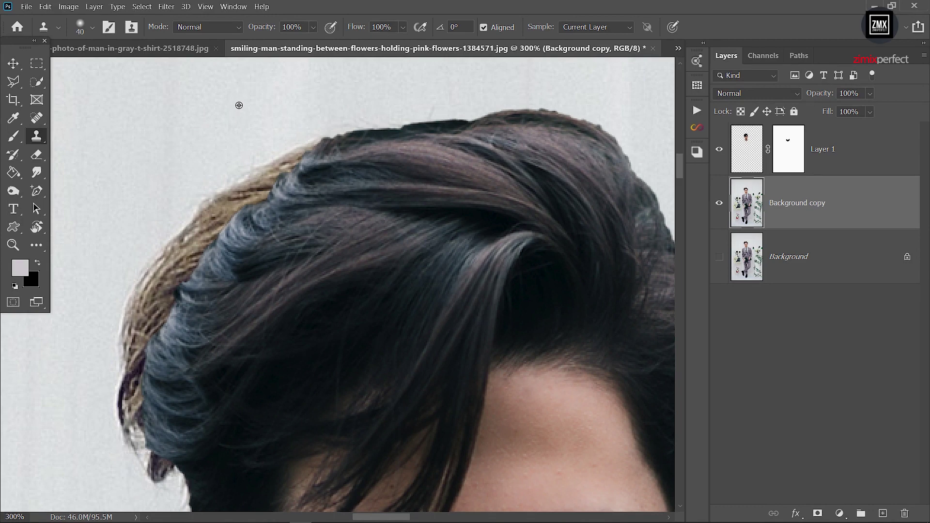
Step: Clone plain wall over the blond hair on top and along the head's left edge
{"action": "left_click", "coordinate": [239, 105], "text": "alt"}
{"action": "mouse_move", "coordinate": [315, 145]}
{"action": "left_mouse_down"}
{"action": "mouse_move", "coordinate": [235, 205]}
{"action": "mouse_move", "coordinate": [192, 258]}
{"action": "left_mouse_up"}
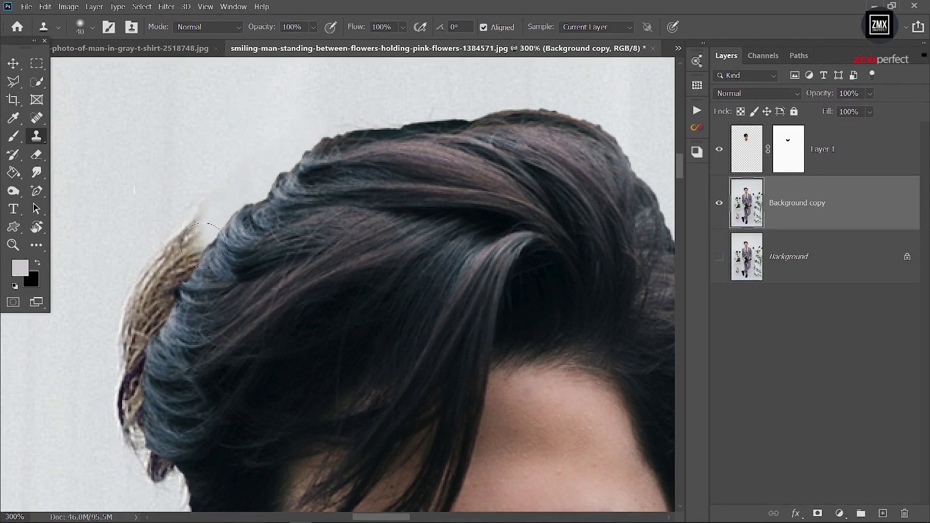
{"action": "mouse_move", "coordinate": [225, 173]}
{"action": "left_mouse_down"}
{"action": "mouse_move", "coordinate": [253, 135]}
{"action": "mouse_move", "coordinate": [194, 221]}
{"action": "mouse_move", "coordinate": [187, 291]}
{"action": "mouse_move", "coordinate": [249, 145]}
{"action": "left_mouse_up"}
{"action": "mouse_move", "coordinate": [223, 206]}
{"action": "left_mouse_down"}
{"action": "mouse_move", "coordinate": [191, 303]}
{"action": "mouse_move", "coordinate": [203, 334]}
{"action": "mouse_move", "coordinate": [178, 235]}
{"action": "mouse_move", "coordinate": [186, 191]}
{"action": "left_mouse_up"}
{"action": "left_click_drag", "start_coordinate": [193, 259], "coordinate": [213, 335]}
{"action": "left_click_drag", "start_coordinate": [213, 271], "coordinate": [228, 242]}
Step: Clone wall texture over the leftover original face edges beside the ear and jaw
{"action": "scroll", "coordinate": [244, 266], "scroll_direction": "down", "scroll_amount": 2}
{"action": "scroll", "coordinate": [241, 210], "scroll_direction": "down", "scroll_amount": 3}
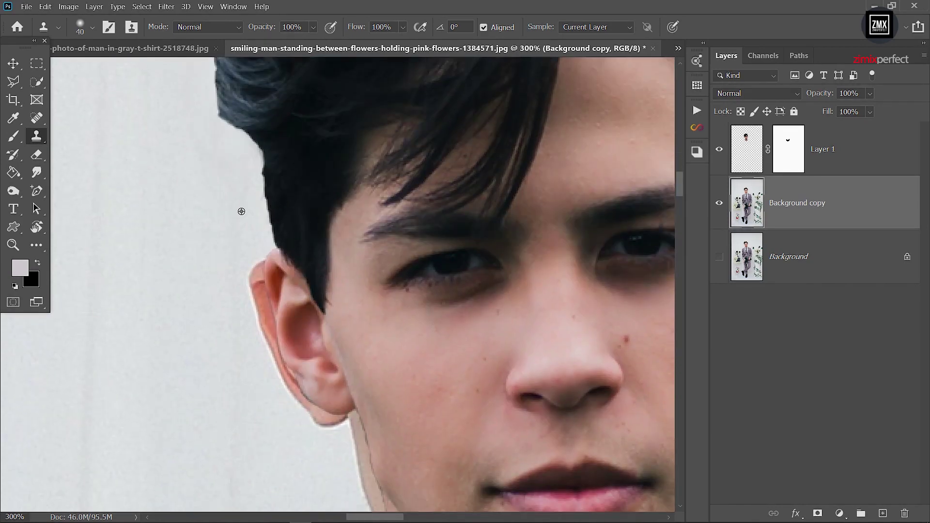
{"action": "scroll", "coordinate": [260, 291], "scroll_direction": "down", "scroll_amount": 2}
{"action": "left_click", "coordinate": [243, 243], "text": "alt"}
{"action": "left_click_drag", "start_coordinate": [264, 269], "coordinate": [312, 353]}
{"action": "scroll", "coordinate": [306, 329], "scroll_direction": "down", "scroll_amount": 1}
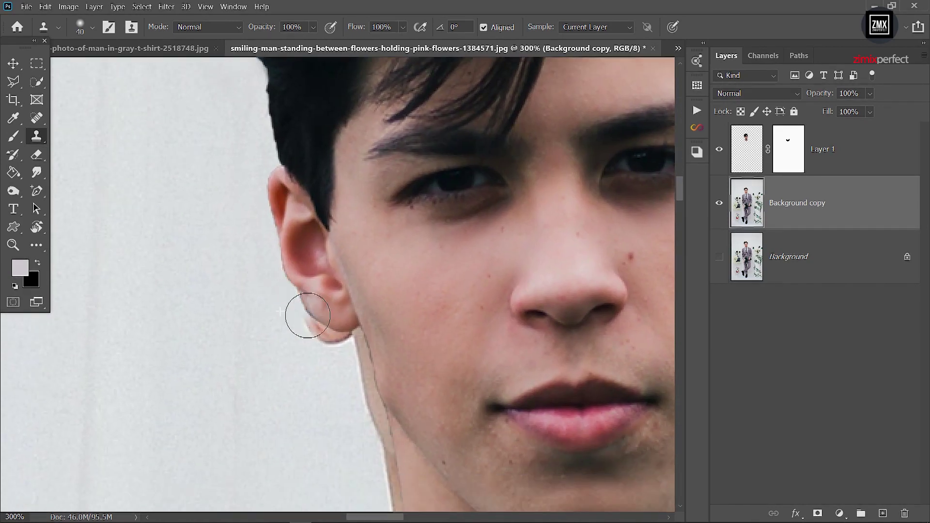
{"action": "left_click_drag", "start_coordinate": [290, 281], "coordinate": [315, 349]}
{"action": "scroll", "coordinate": [310, 315], "scroll_direction": "down", "scroll_amount": 2}
{"action": "left_click_drag", "start_coordinate": [334, 264], "coordinate": [358, 368]}
{"action": "scroll", "coordinate": [332, 258], "scroll_direction": "down", "scroll_amount": 2}
{"action": "left_click_drag", "start_coordinate": [339, 285], "coordinate": [368, 393]}
{"action": "scroll", "coordinate": [341, 415], "scroll_direction": "right", "scroll_amount": 5}
{"action": "scroll", "coordinate": [387, 340], "scroll_direction": "up", "scroll_amount": 2}
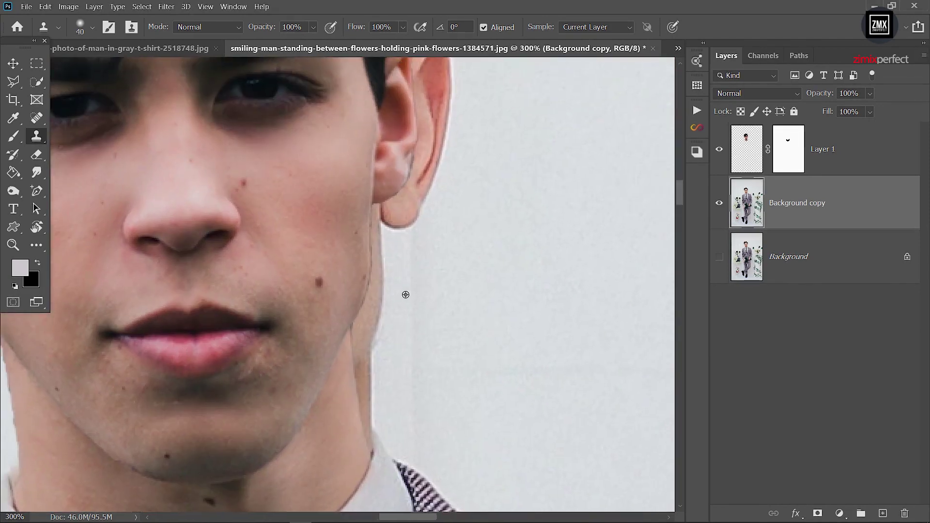
Step: Clone away the protruding ear lobe and outer ear edge with a larger brush
{"action": "left_click_drag", "start_coordinate": [417, 193], "coordinate": [393, 238]}
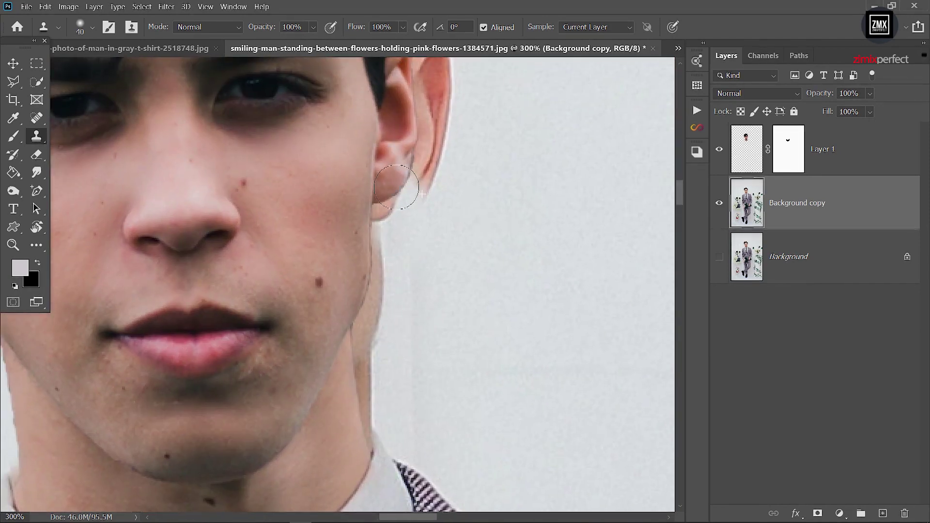
{"action": "key", "text": "bracketright"}
{"action": "right_click", "coordinate": [419, 234]}
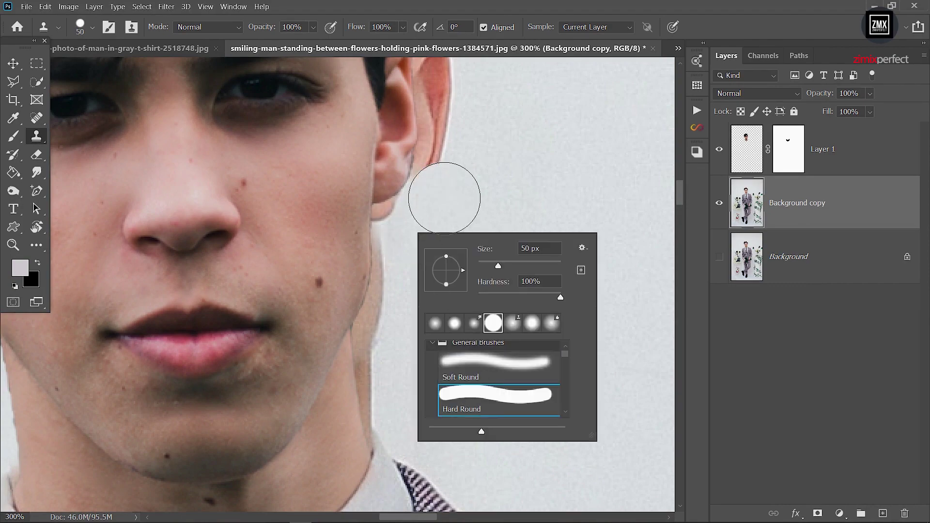
{"action": "left_click", "coordinate": [433, 194]}
{"action": "scroll", "coordinate": [434, 194], "scroll_direction": "up", "scroll_amount": 2}
{"action": "mouse_move", "coordinate": [426, 239]}
{"action": "left_mouse_down"}
{"action": "mouse_move", "coordinate": [417, 172]}
{"action": "mouse_move", "coordinate": [436, 145]}
{"action": "left_mouse_up"}
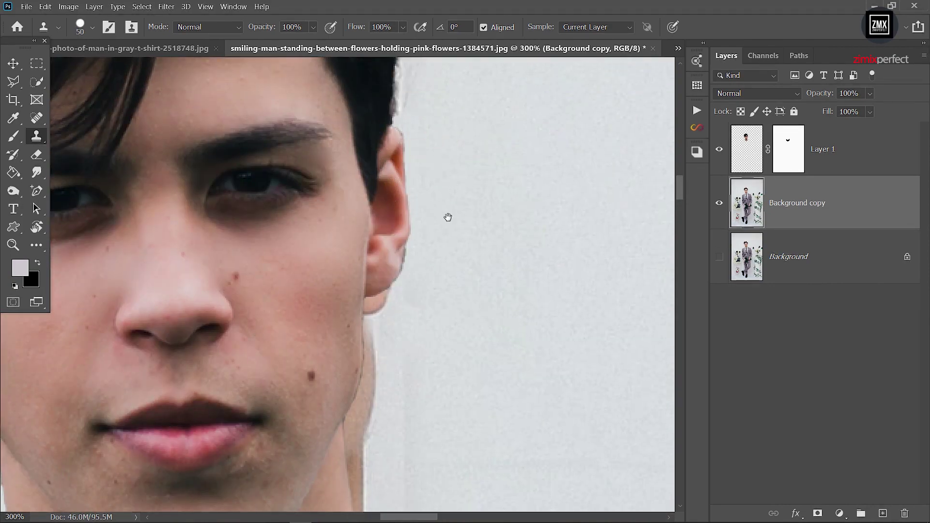
{"action": "scroll", "coordinate": [415, 249], "scroll_direction": "down", "scroll_amount": 3}
{"action": "key", "text": "z"}
{"action": "key", "text": "ctrl+0"}
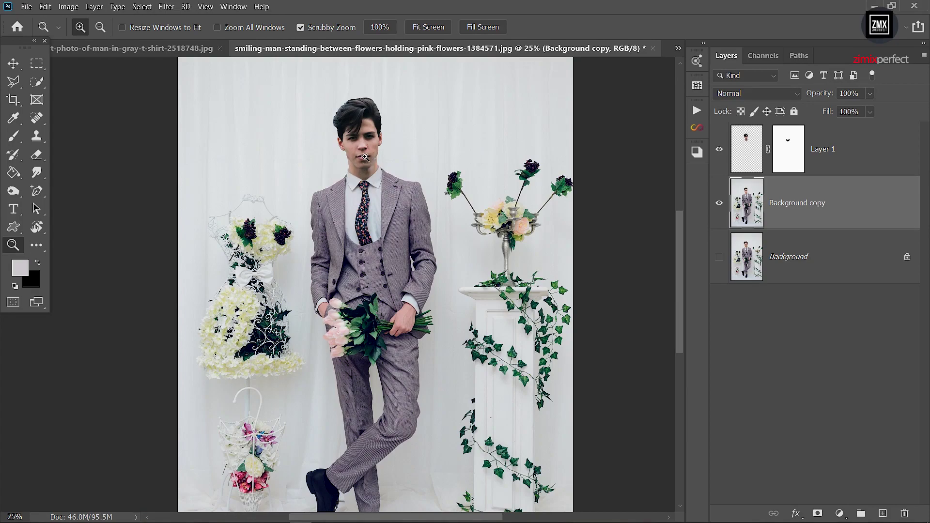
{"action": "left_click", "coordinate": [365, 157]}
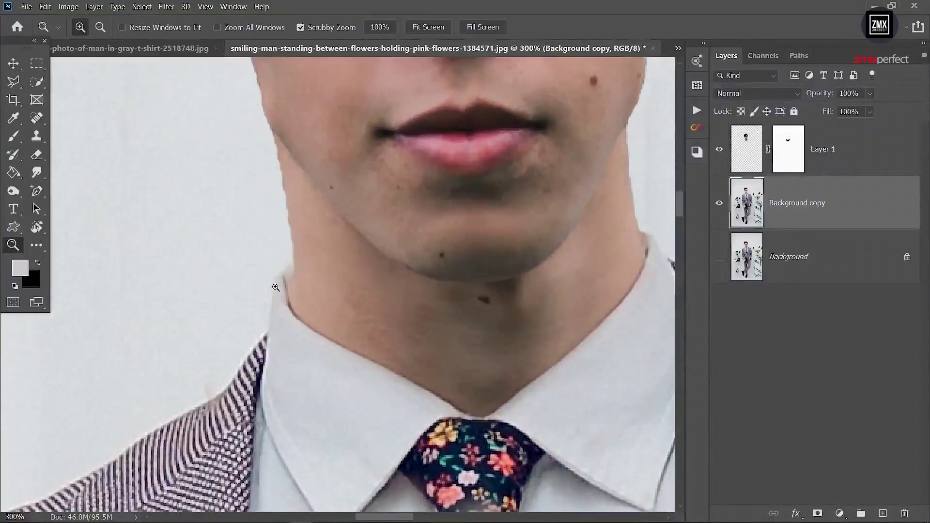
Step: Zoom in on the chin, neck and jaw edge with the Brush on Layer 1's mask
{"action": "left_click", "coordinate": [276, 287]}
{"action": "left_click_drag", "start_coordinate": [293, 272], "coordinate": [295, 279]}
{"action": "left_click_drag", "start_coordinate": [289, 208], "coordinate": [288, 254]}
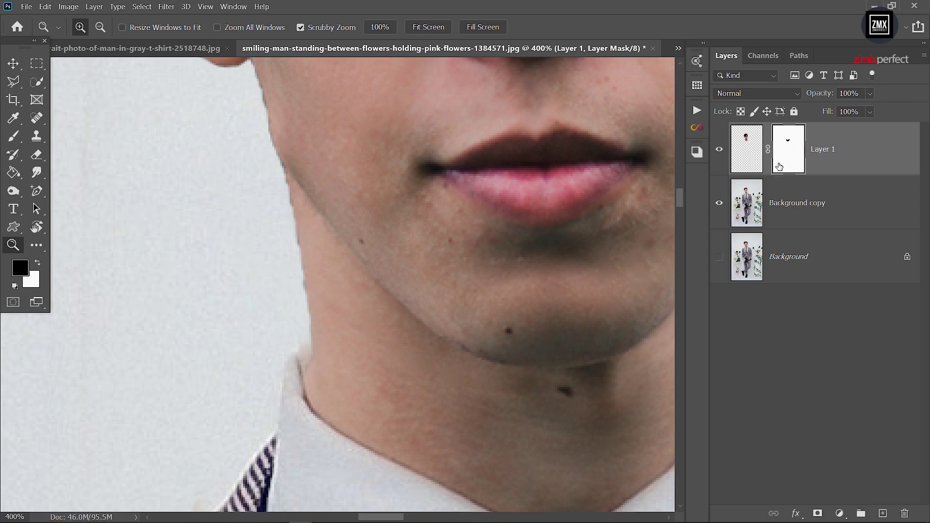
{"action": "left_click", "coordinate": [13, 137]}
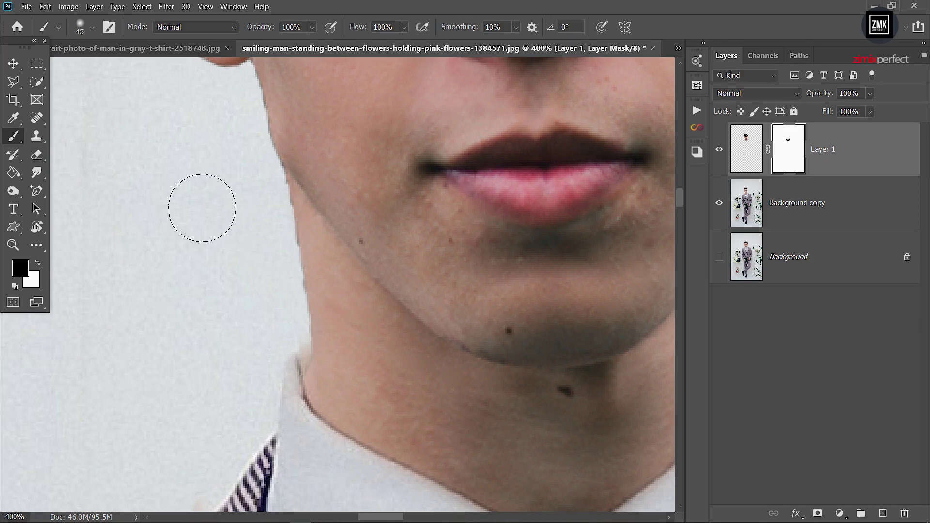
{"action": "key", "text": "z"}
{"action": "left_click", "coordinate": [270, 216]}
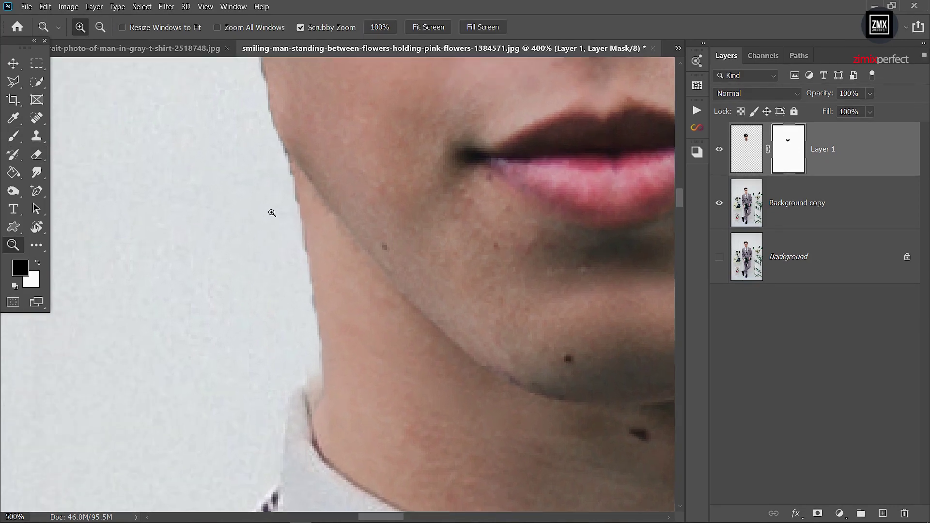
{"action": "left_click_drag", "start_coordinate": [270, 216], "coordinate": [295, 219]}
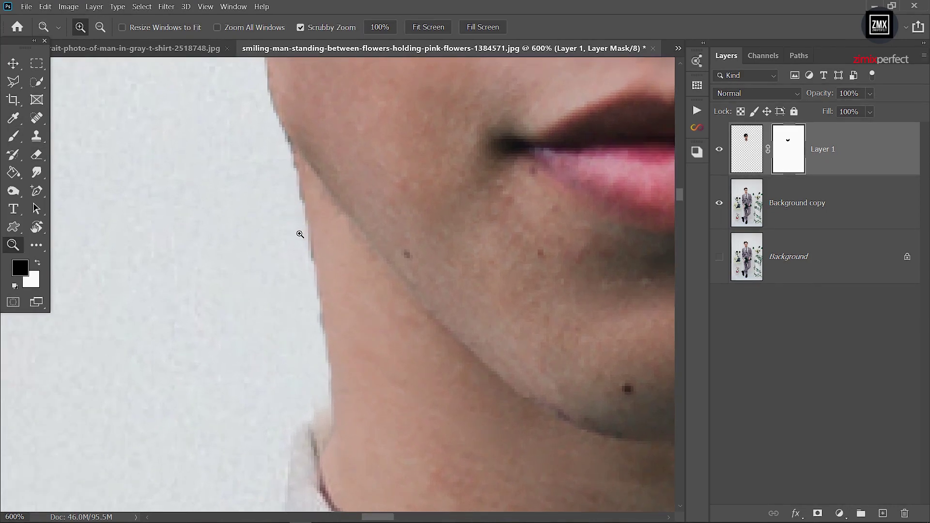
{"action": "key", "text": "b"}
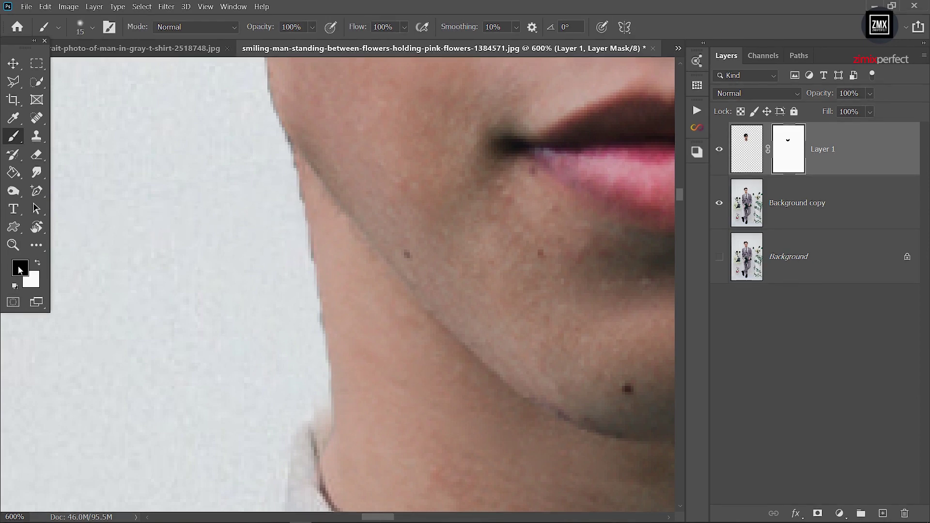
Step: Paint the mask along the cheek, ear and jaw edges, adjusting brush size as needed
{"action": "key", "text": "bracketleft"}
{"action": "key", "text": "bracketleft"}
{"action": "key", "text": "bracketleft"}
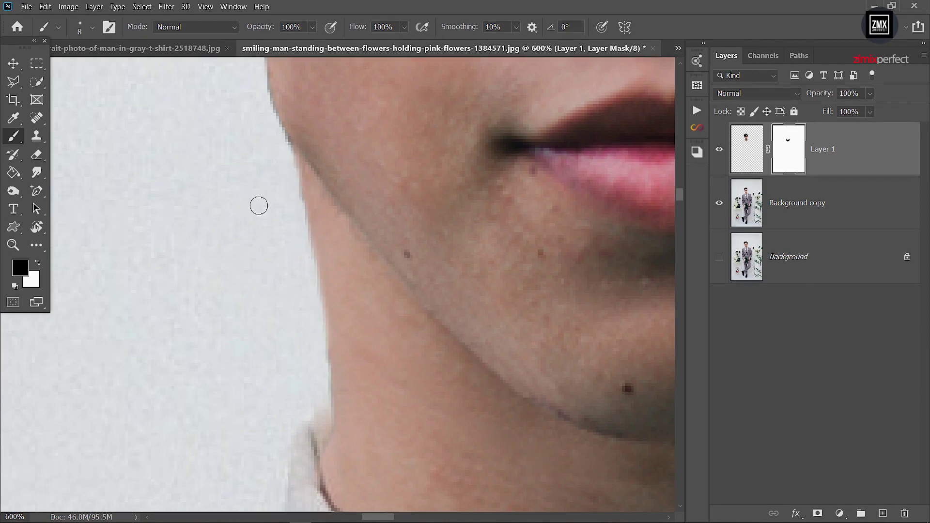
{"action": "scroll", "coordinate": [258, 203], "scroll_direction": "up", "scroll_amount": 3}
{"action": "scroll", "coordinate": [264, 145], "scroll_direction": "up", "scroll_amount": 3}
{"action": "key", "text": "bracketright"}
{"action": "key", "text": "bracketright"}
{"action": "scroll", "coordinate": [235, 225], "scroll_direction": "right", "scroll_amount": 5}
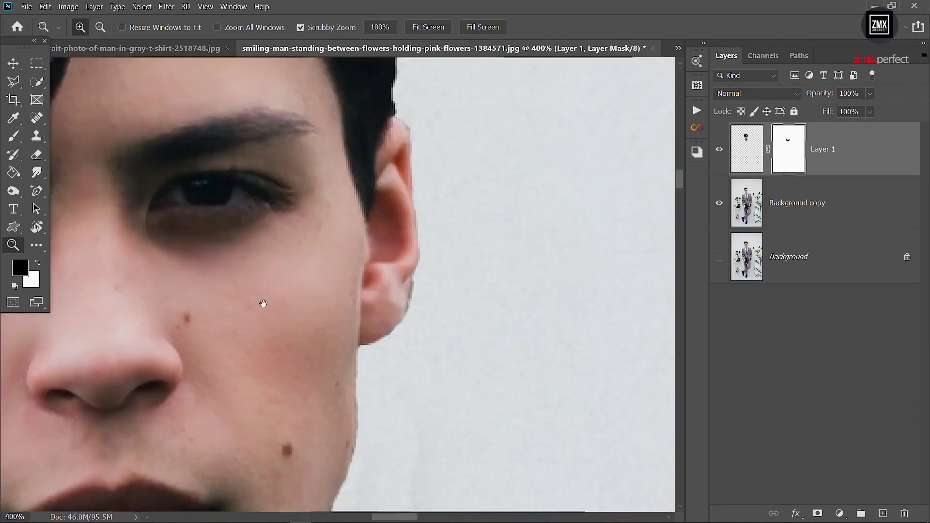
{"action": "scroll", "coordinate": [394, 276], "scroll_direction": "down", "scroll_amount": 3}
{"action": "key", "text": "bracketleft"}
{"action": "scroll", "coordinate": [369, 322], "scroll_direction": "up", "scroll_amount": 3}
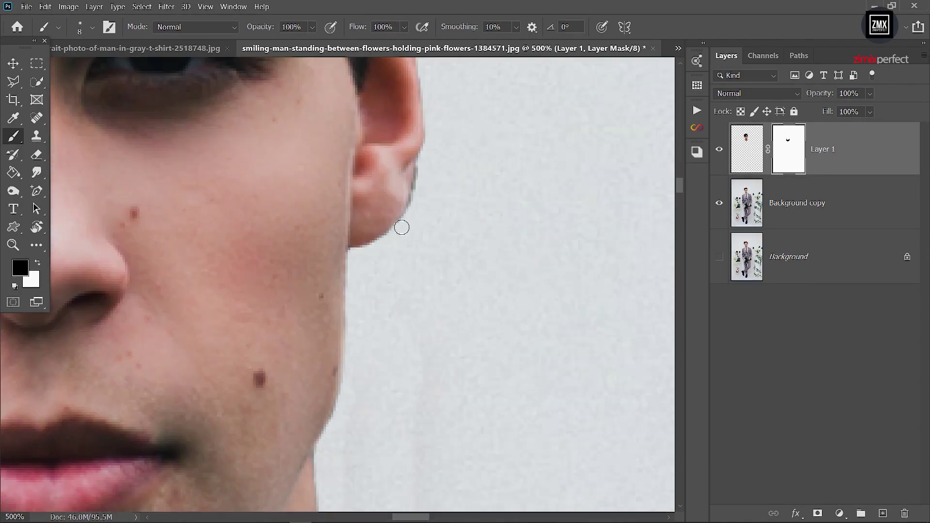
{"action": "key", "text": "z"}
{"action": "key", "text": "ctrl+minus"}
{"action": "key", "text": "ctrl+minus"}
{"action": "key", "text": "ctrl+minus"}
{"action": "left_click", "coordinate": [342, 330]}
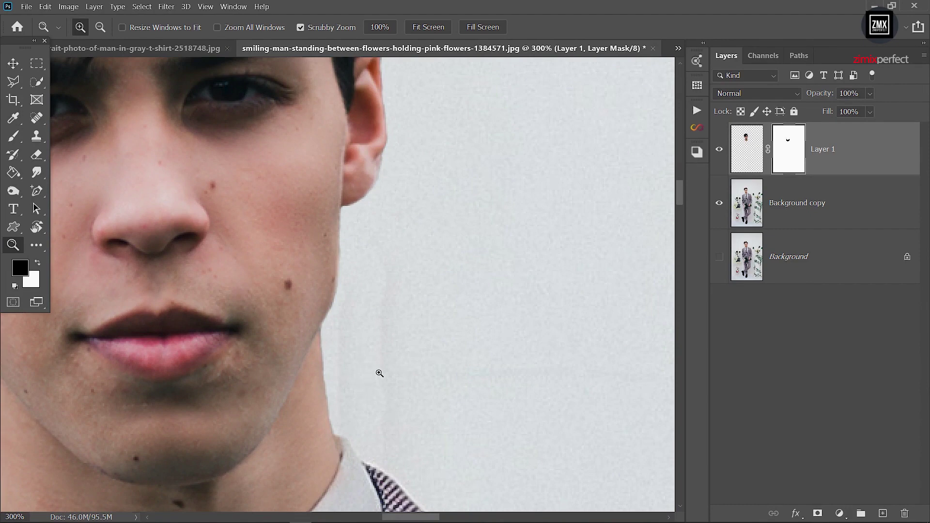
{"action": "left_click", "coordinate": [783, 199]}
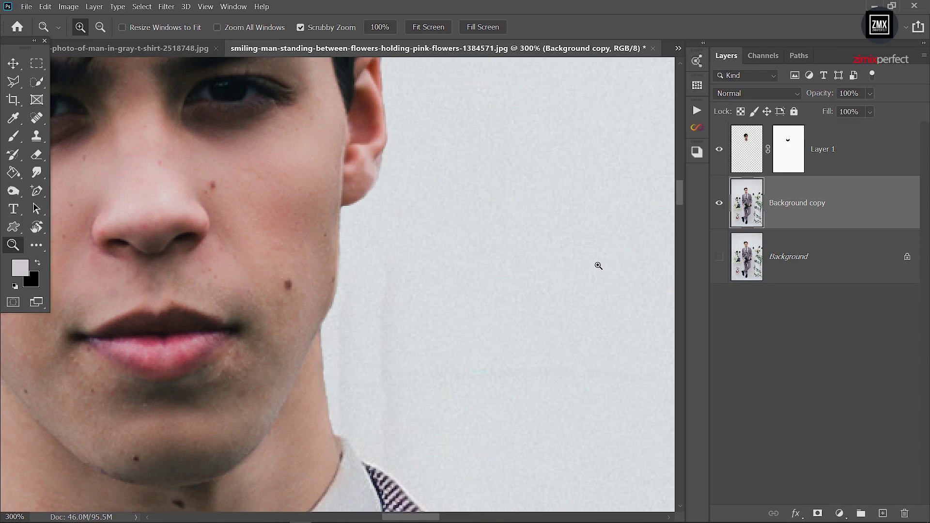
{"action": "left_click", "coordinate": [41, 141]}
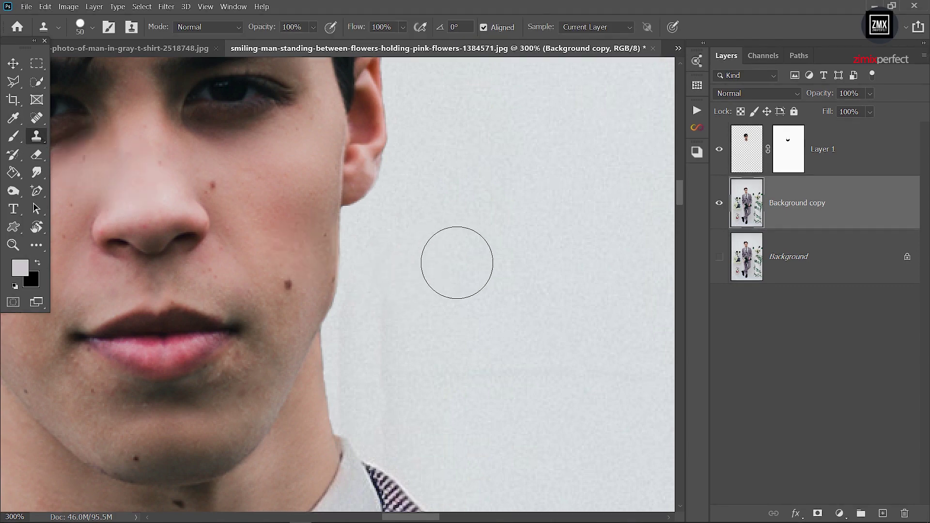
{"action": "right_click", "coordinate": [455, 263]}
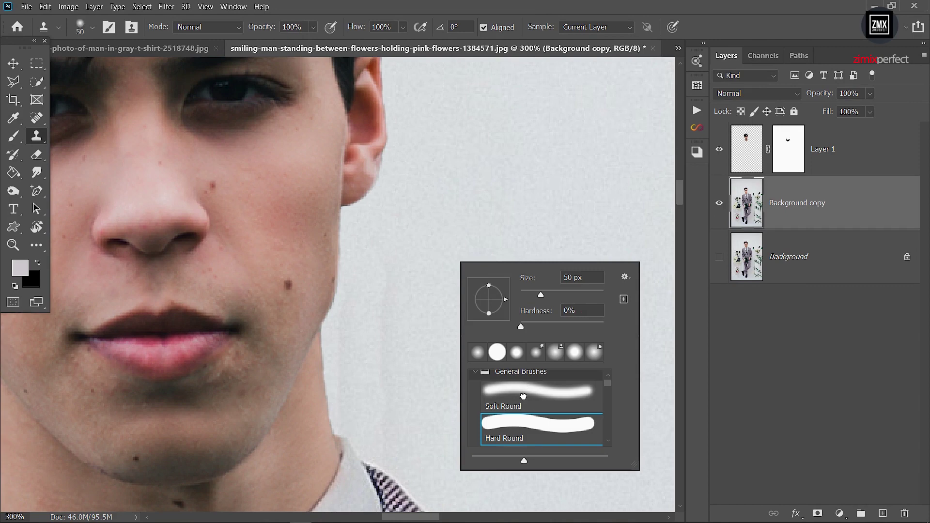
{"action": "left_click", "coordinate": [428, 235]}
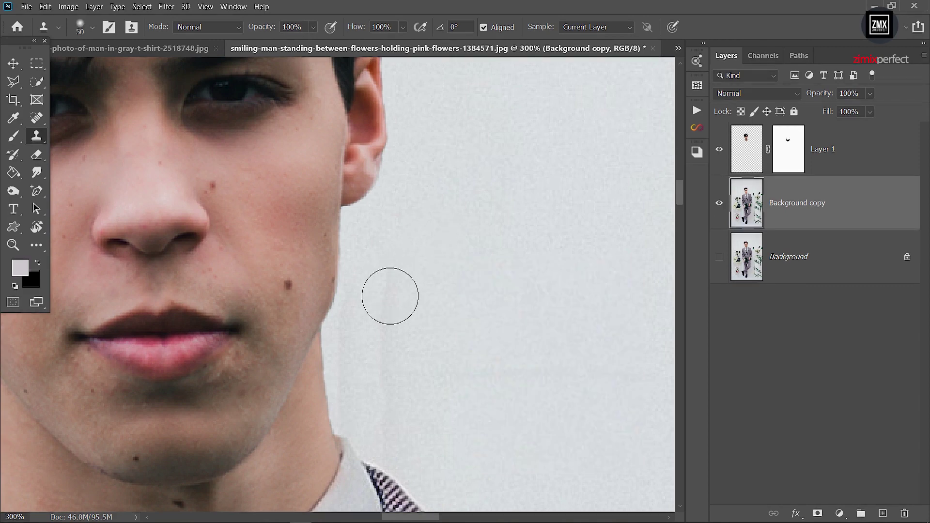
{"action": "left_click_drag", "start_coordinate": [385, 334], "coordinate": [389, 409]}
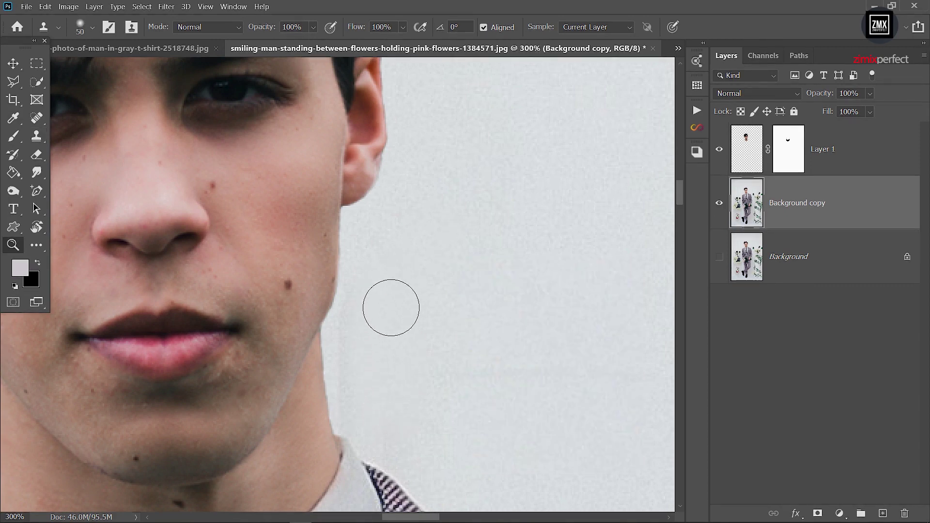
{"action": "key", "text": "z"}
{"action": "left_click", "coordinate": [392, 308], "text": "alt"}
{"action": "scroll", "coordinate": [270, 312], "scroll_direction": "down", "scroll_amount": 3}
{"action": "left_click", "coordinate": [253, 280]}
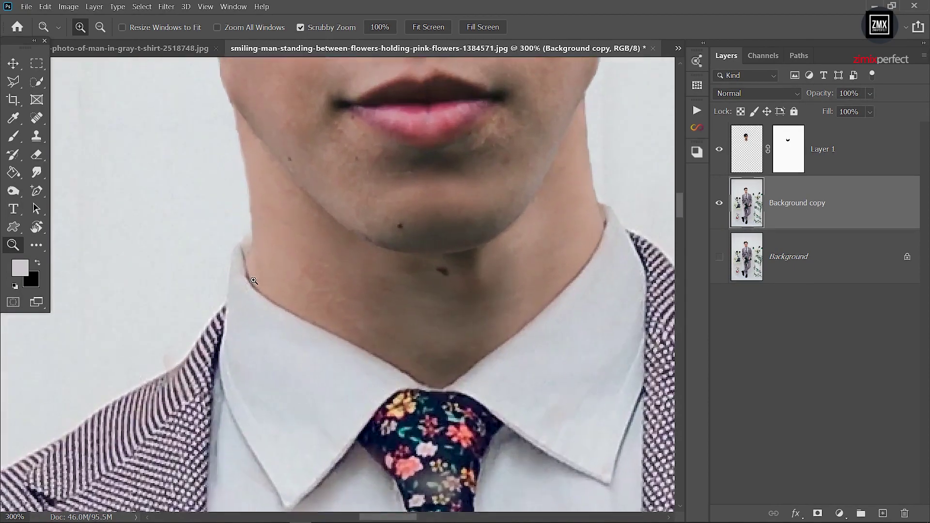
{"action": "left_click", "coordinate": [262, 237]}
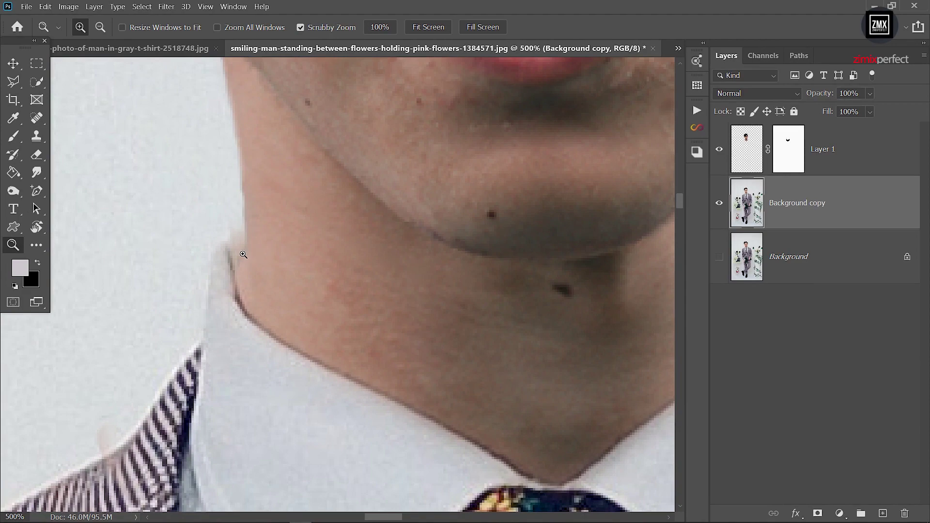
{"action": "left_click", "coordinate": [36, 173]}
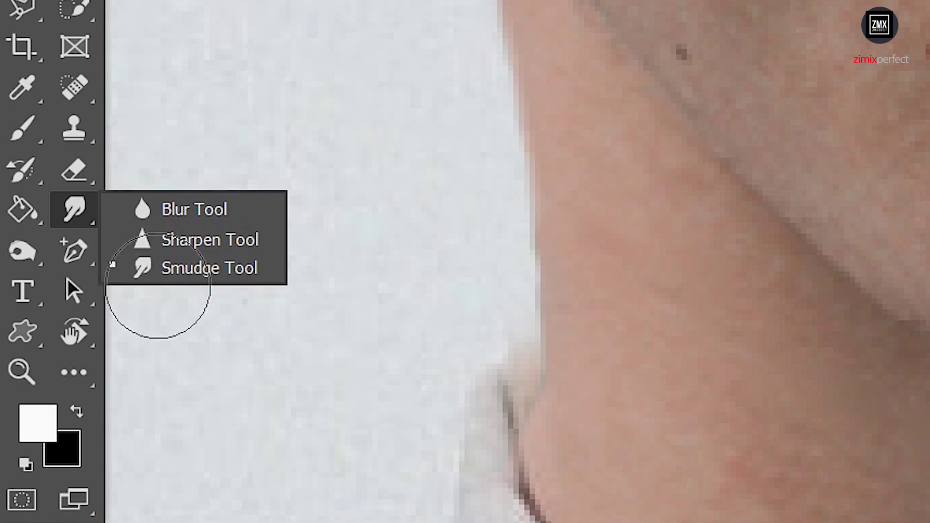
Step: Smudge the neck edges beside the collar and under the jaw on Background copy
{"action": "left_click", "coordinate": [204, 280]}
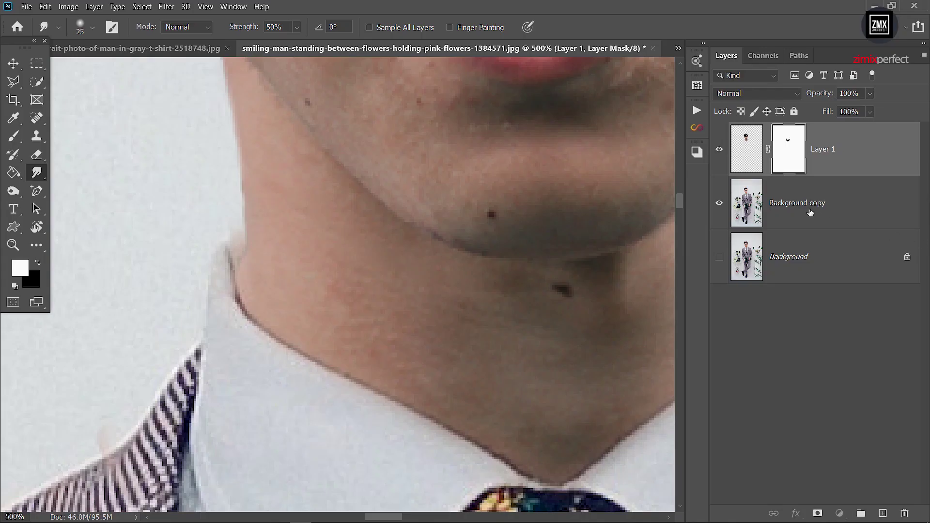
{"action": "left_click", "coordinate": [785, 207]}
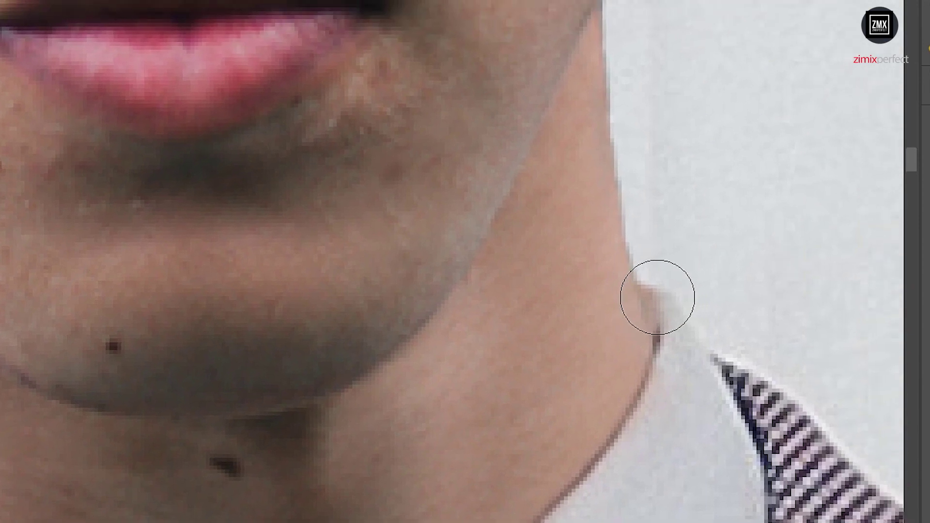
{"action": "left_click_drag", "start_coordinate": [656, 295], "coordinate": [650, 298]}
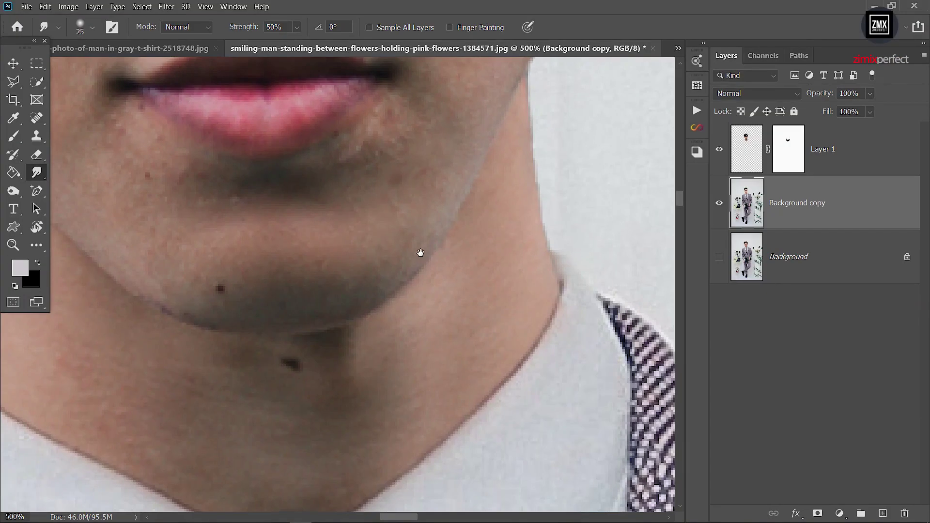
{"action": "left_click_drag", "start_coordinate": [423, 250], "coordinate": [563, 257]}
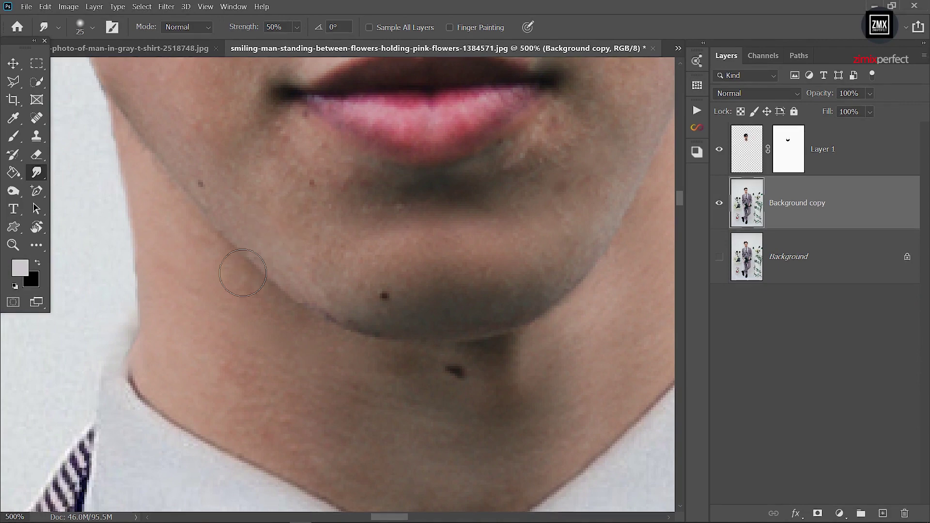
{"action": "left_click_drag", "start_coordinate": [134, 386], "coordinate": [141, 363]}
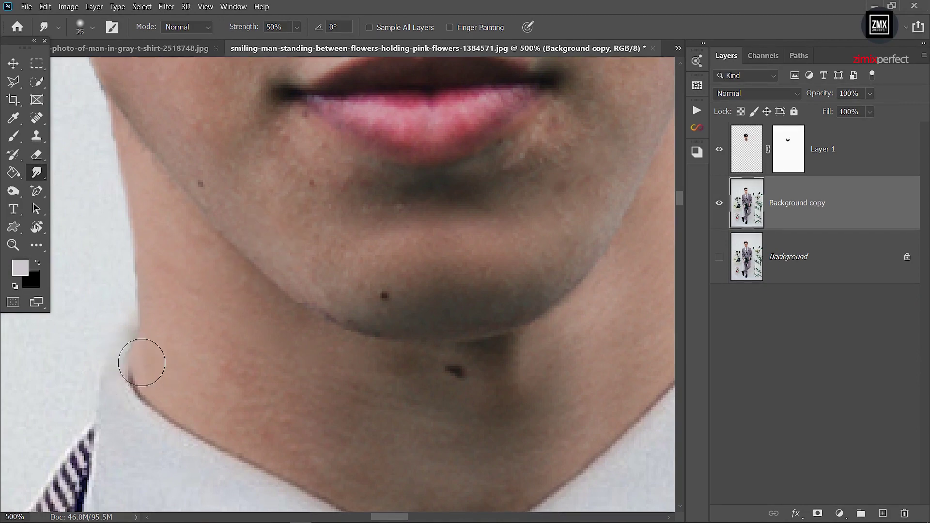
{"action": "left_click", "coordinate": [788, 151]}
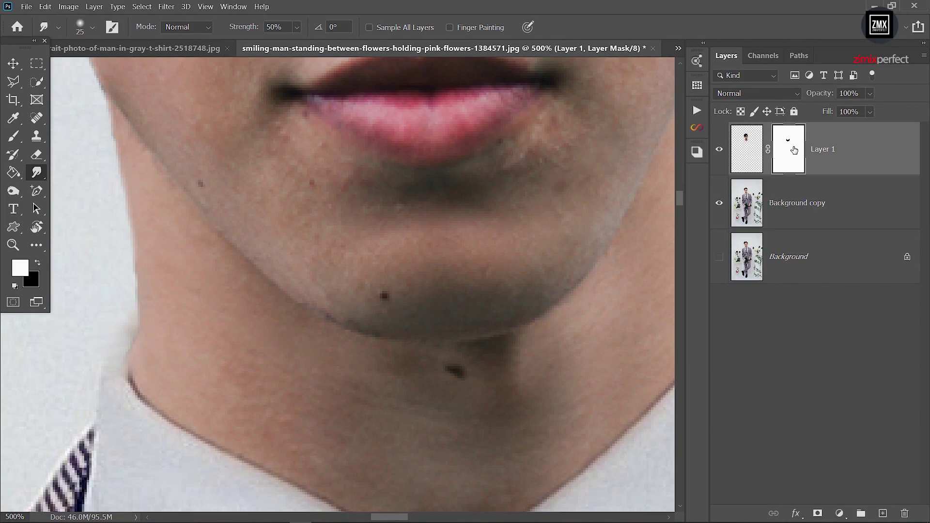
Step: Paint black on Layer 1's mask along the neck edge by the collar, then view the whole composite at 33.3%
{"action": "left_click_drag", "start_coordinate": [224, 318], "coordinate": [273, 270]}
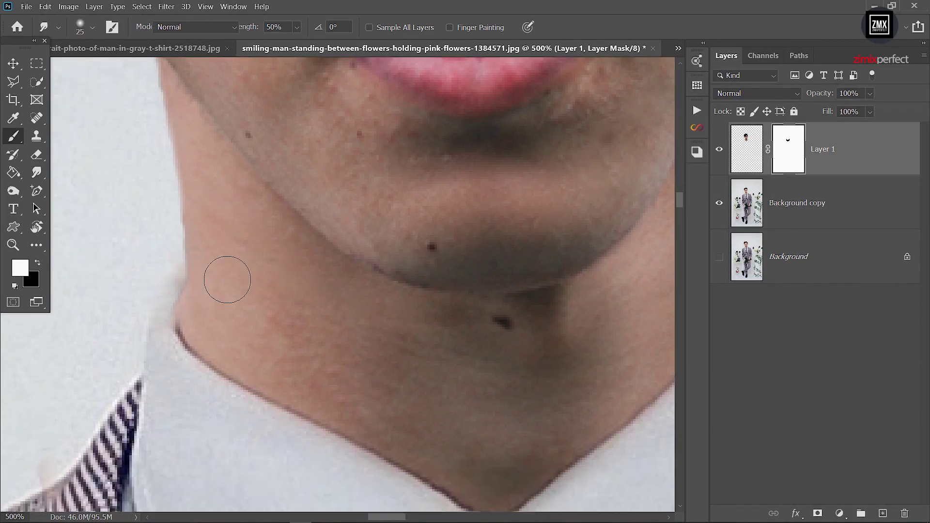
{"action": "key", "text": "b"}
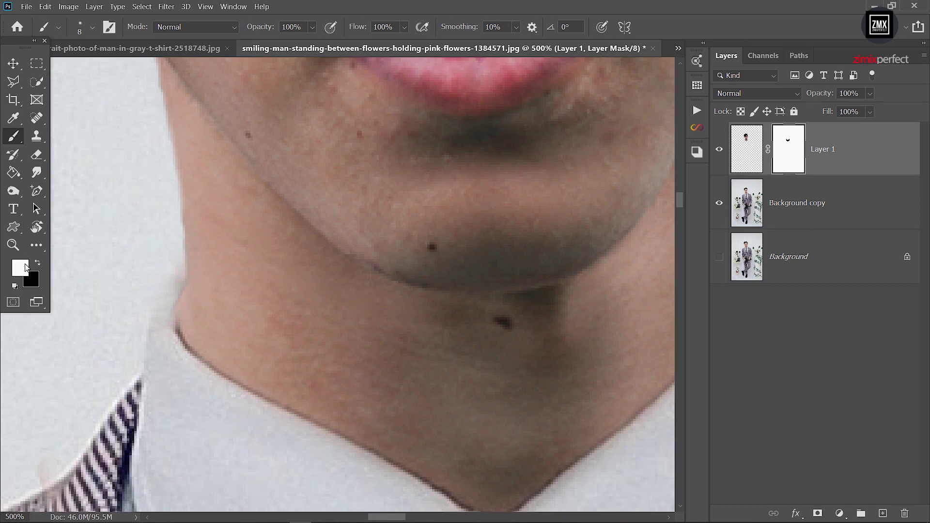
{"action": "key", "text": "x"}
{"action": "left_click_drag", "start_coordinate": [98, 296], "coordinate": [325, 233]}
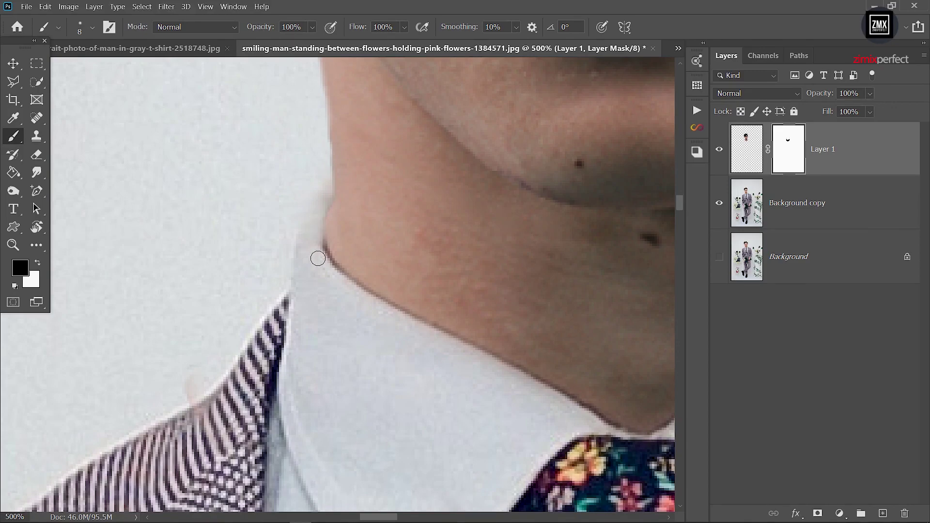
{"action": "key", "text": "z"}
{"action": "mouse_move", "coordinate": [319, 212]}
{"action": "left_mouse_down"}
{"action": "mouse_move", "coordinate": [394, 301]}
{"action": "mouse_move", "coordinate": [358, 248]}
{"action": "mouse_move", "coordinate": [360, 177]}
{"action": "left_mouse_up"}
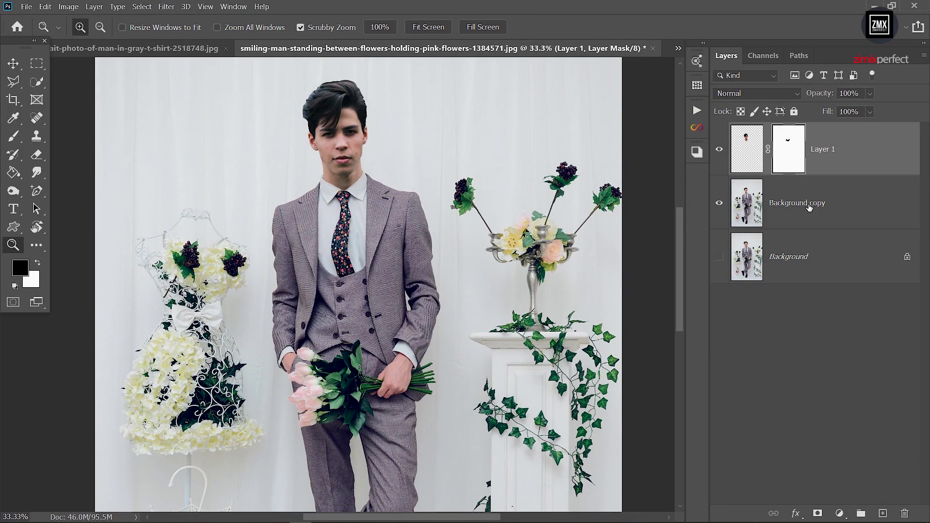
Step: Merge Layer 1 and Background copy into one Layer 1, then zoom in around the suit
{"action": "key", "text": "ctrl+2"}
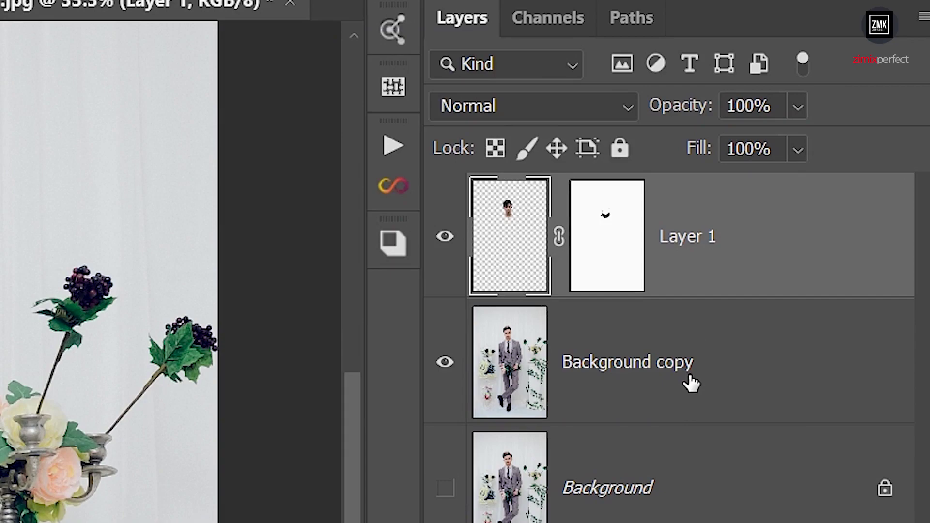
{"action": "left_click", "coordinate": [692, 382], "text": "ctrl"}
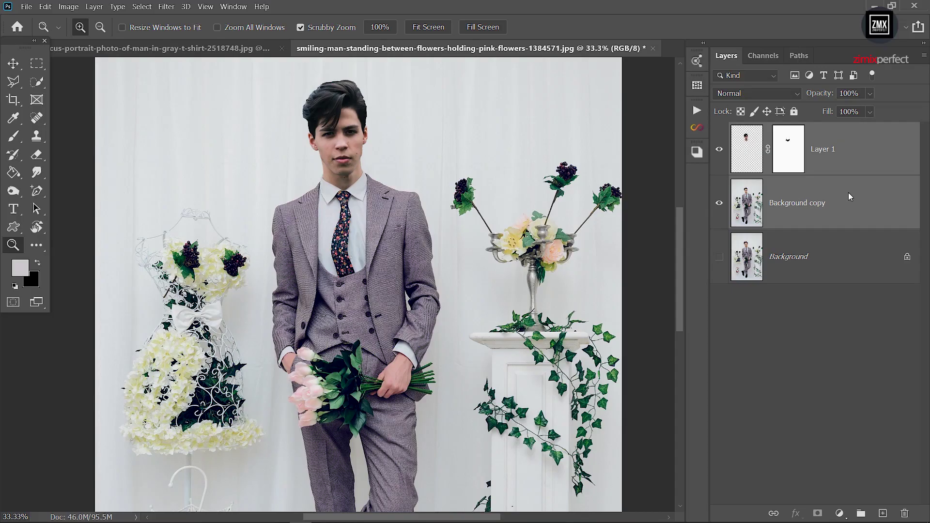
{"action": "right_click", "coordinate": [848, 192]}
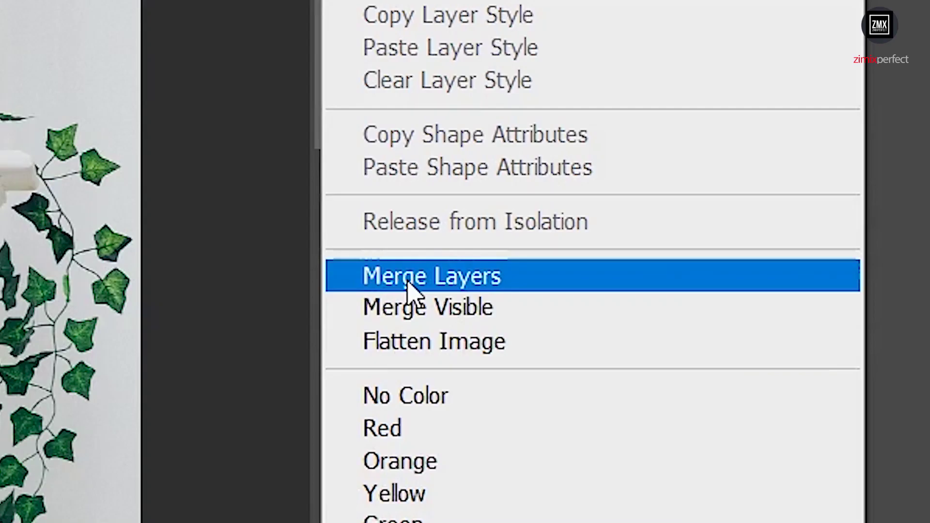
{"action": "left_click", "coordinate": [712, 371]}
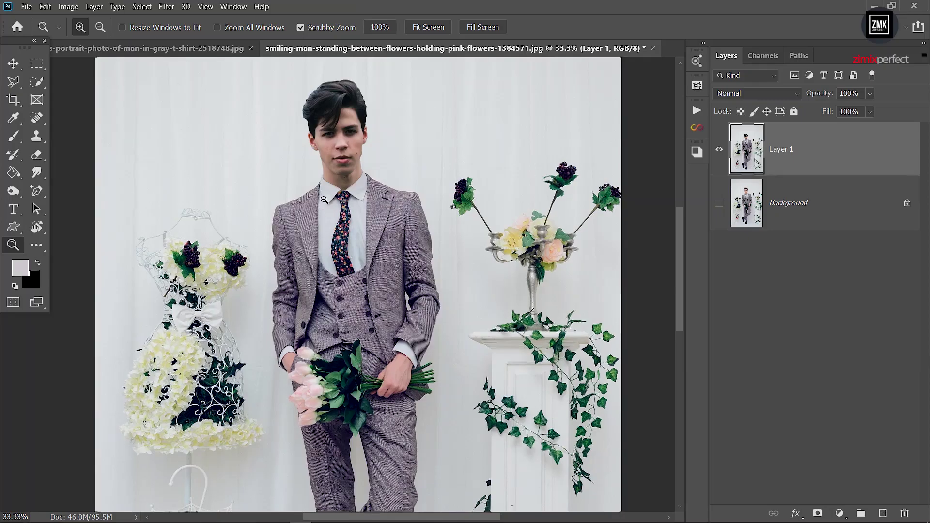
{"action": "left_click", "coordinate": [370, 236]}
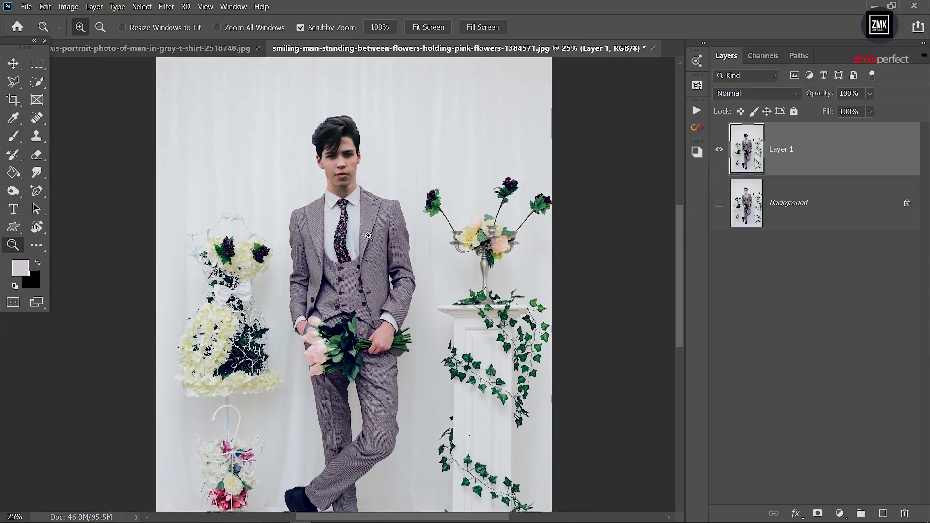
{"action": "left_click", "coordinate": [369, 236]}
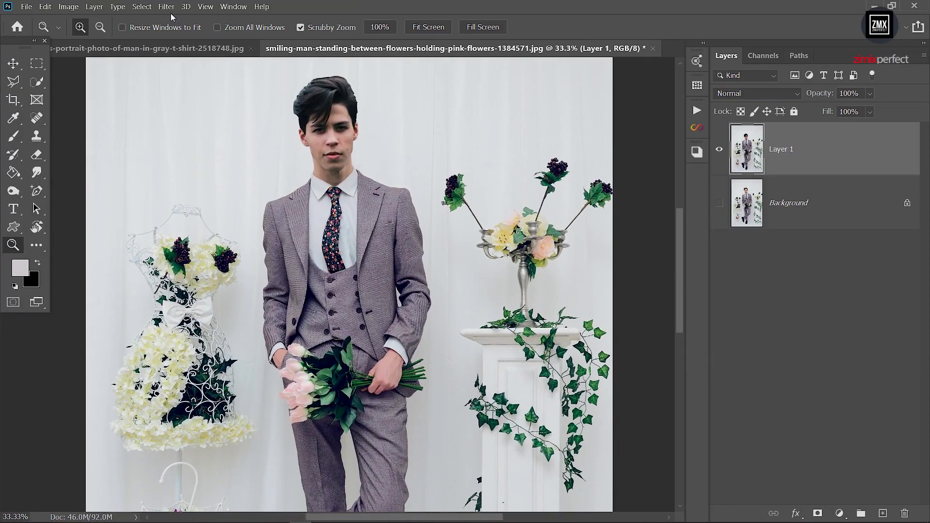
{"action": "left_click", "coordinate": [166, 7]}
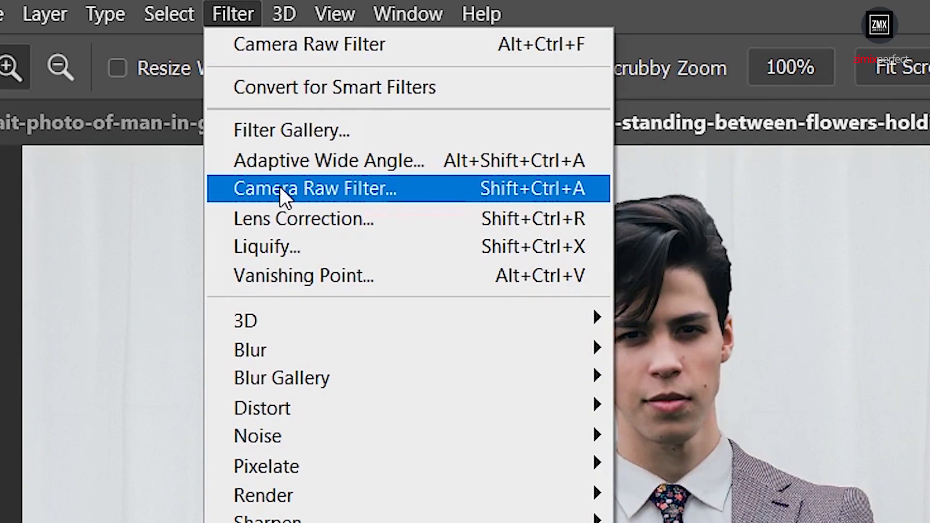
Step: Apply a Camera Raw Filter to merged Layer 1 with Temperature +3 and a small Tint nudge
{"action": "left_click", "coordinate": [344, 191]}
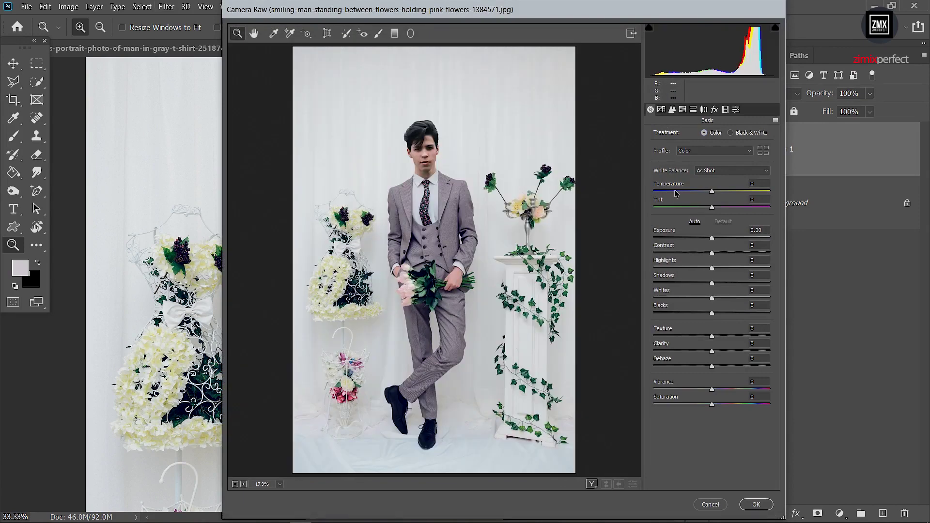
{"action": "left_click_drag", "start_coordinate": [714, 193], "coordinate": [717, 208]}
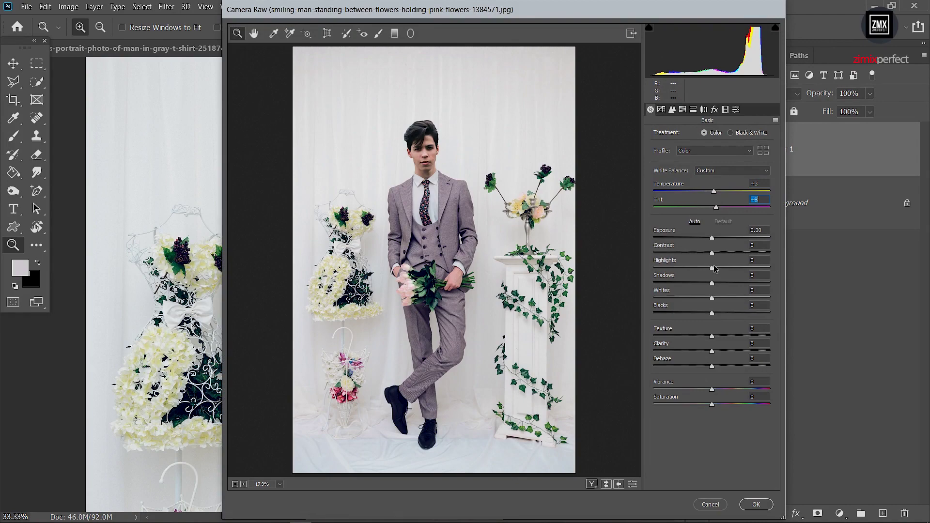
{"action": "left_click", "coordinate": [747, 503]}
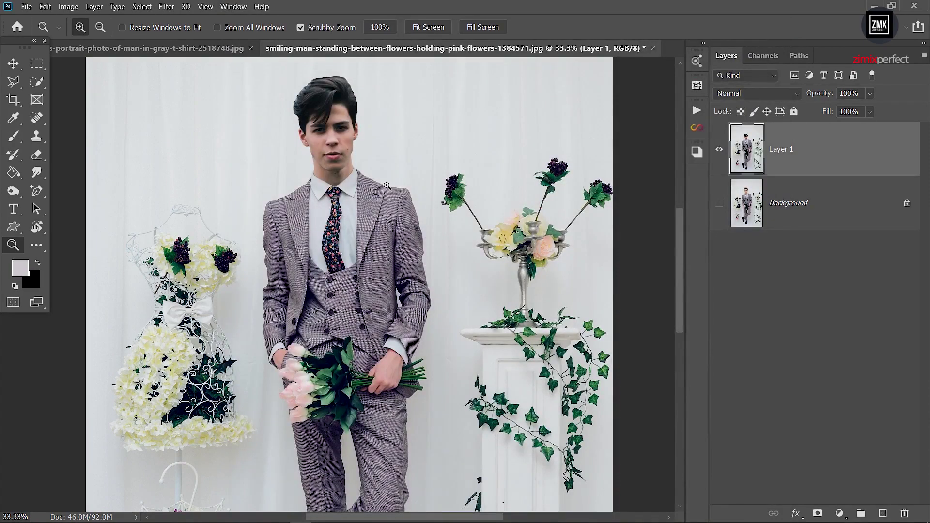
{"action": "left_click", "coordinate": [355, 181], "text": "alt"}
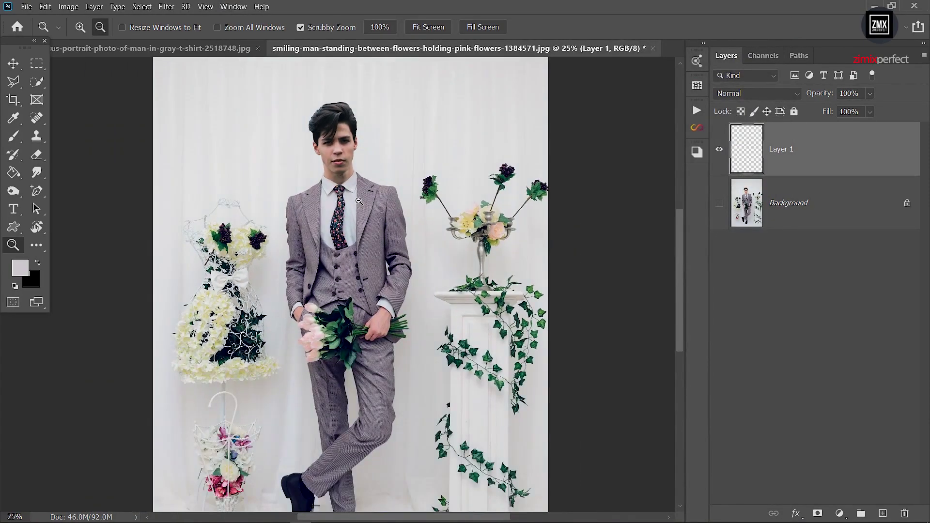
{"action": "left_click", "coordinate": [361, 191], "text": "alt"}
{"action": "left_click", "coordinate": [371, 199]}
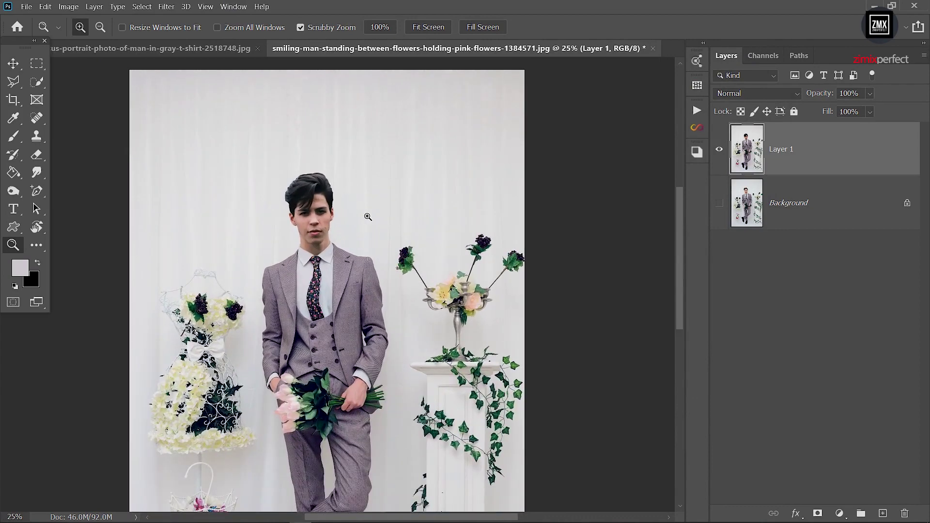
{"action": "right_click", "coordinate": [368, 216]}
{"action": "left_click", "coordinate": [375, 219]}
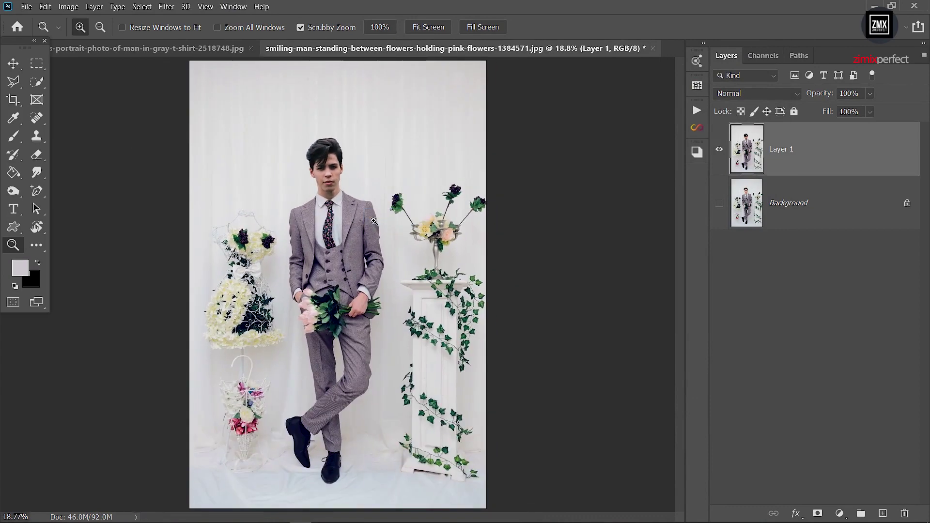